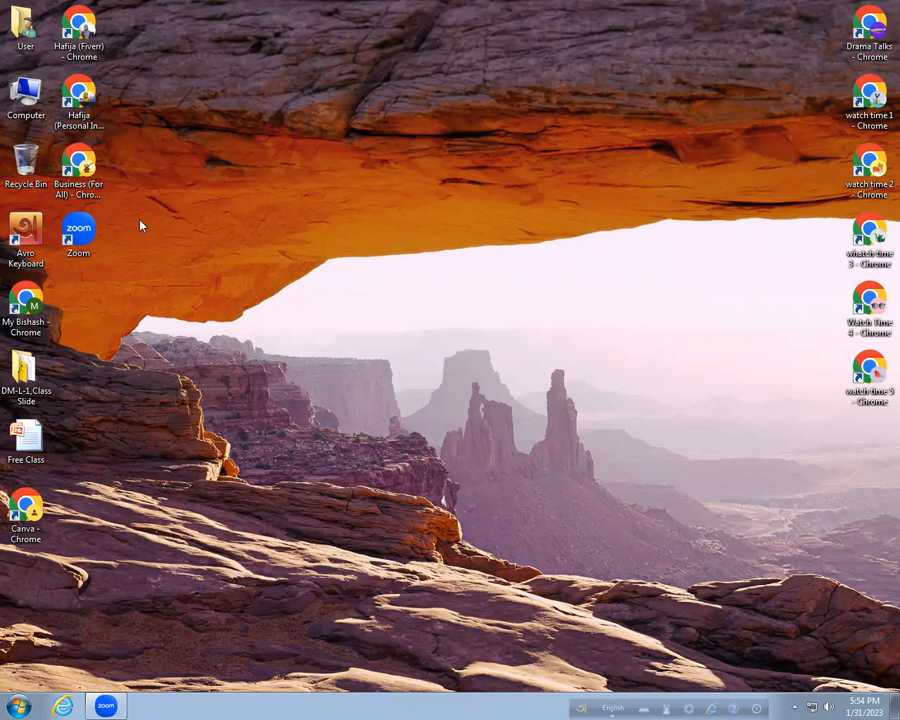
Launch Chrome from the Business (For All) desktop shortcut.
double_click(97, 184)
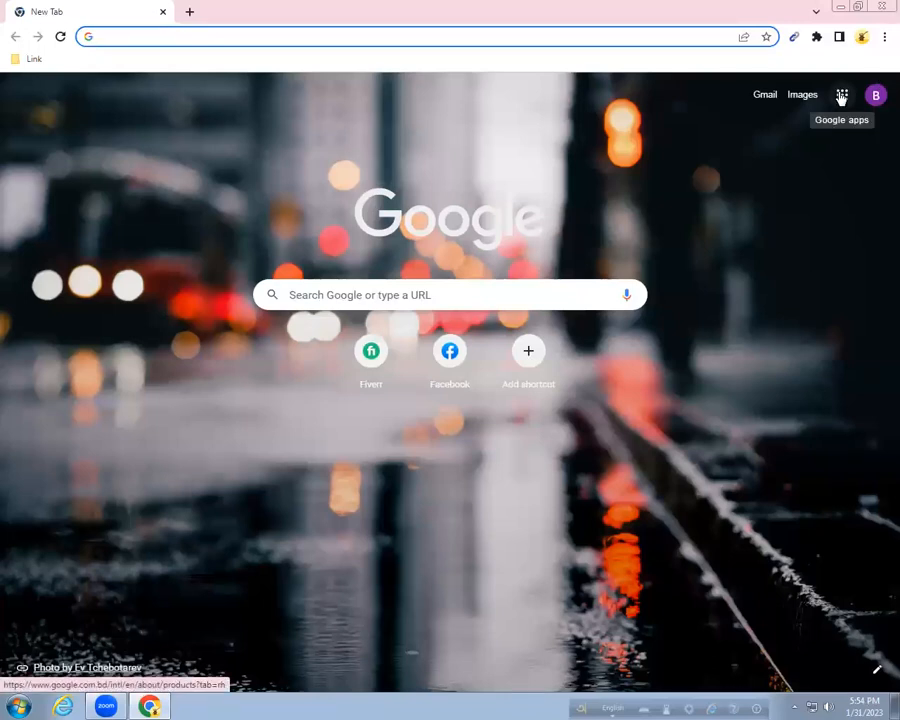
Go to Google Forms through the Google apps panel on the new tab.
left_click(842, 96)
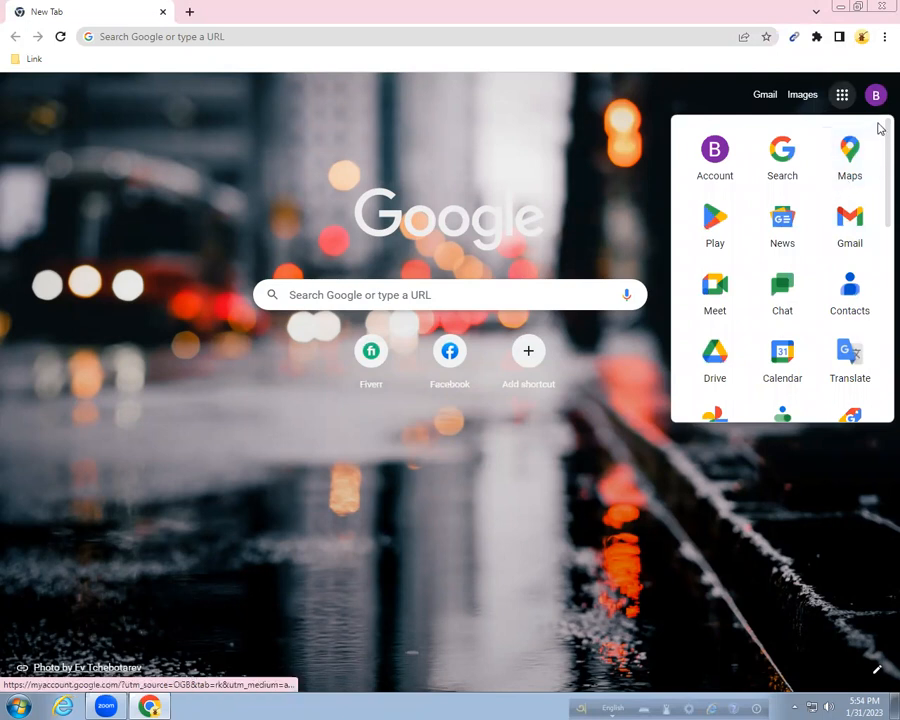
scroll(880, 130, "down", 2)
scroll(880, 160, "down", 1)
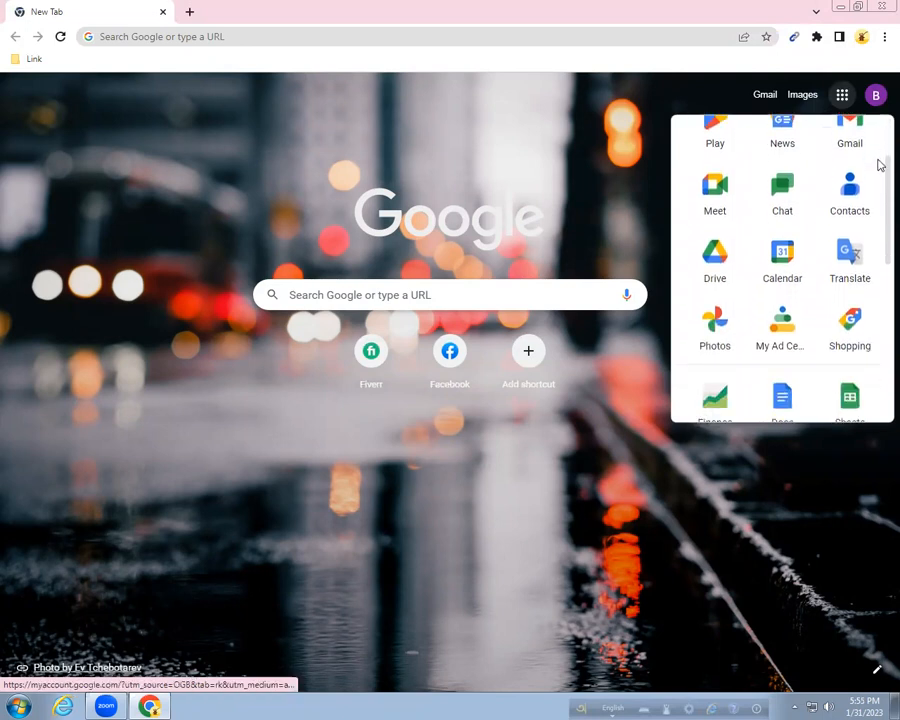
scroll(880, 178, "down", 1)
scroll(880, 190, "down", 1)
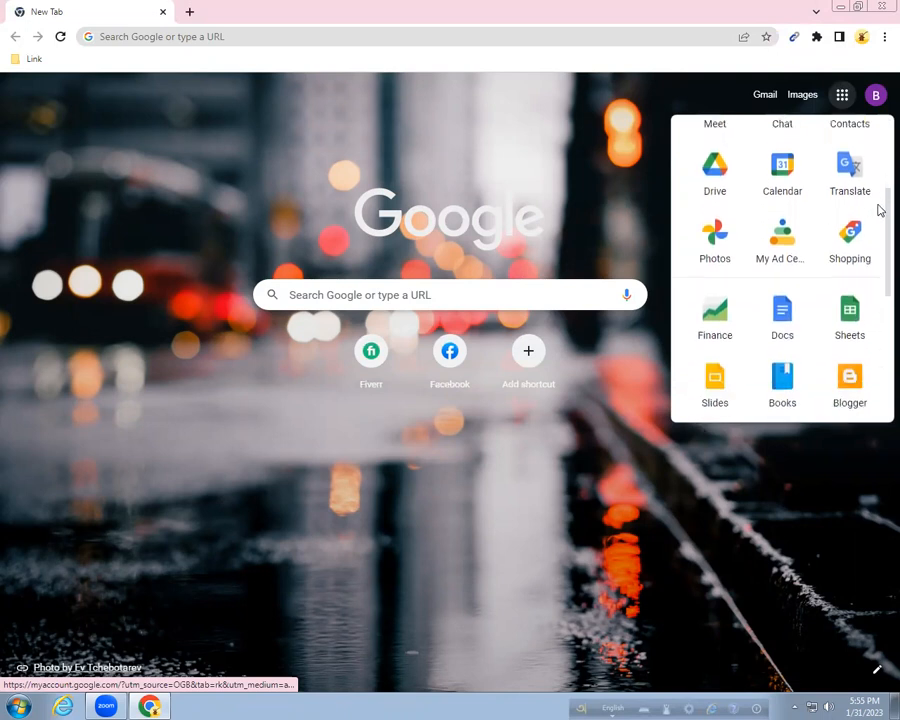
scroll(876, 228, "down", 1)
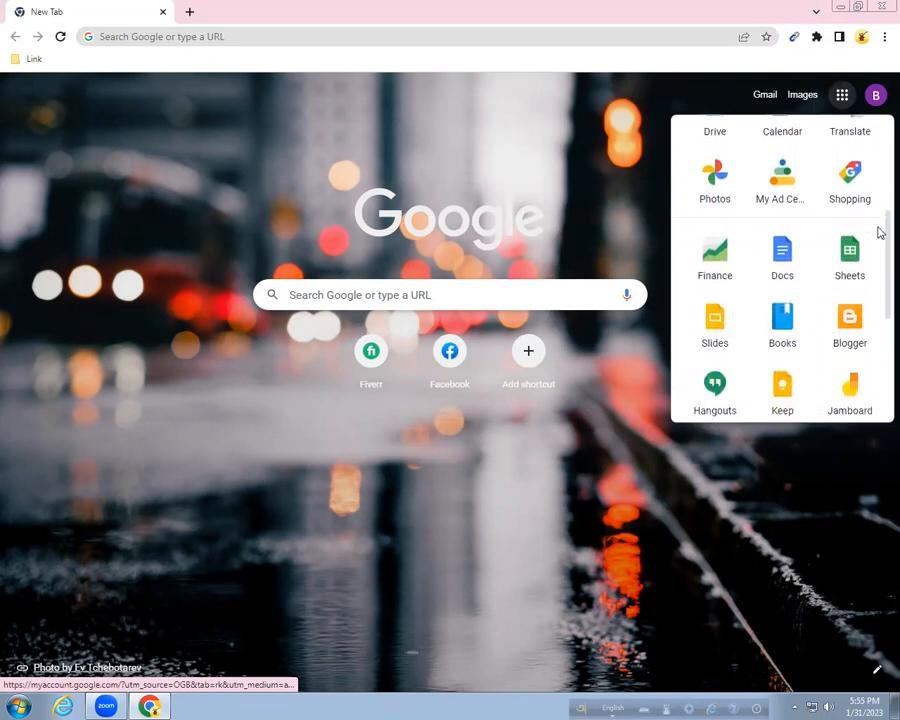
scroll(880, 260, "down", 1)
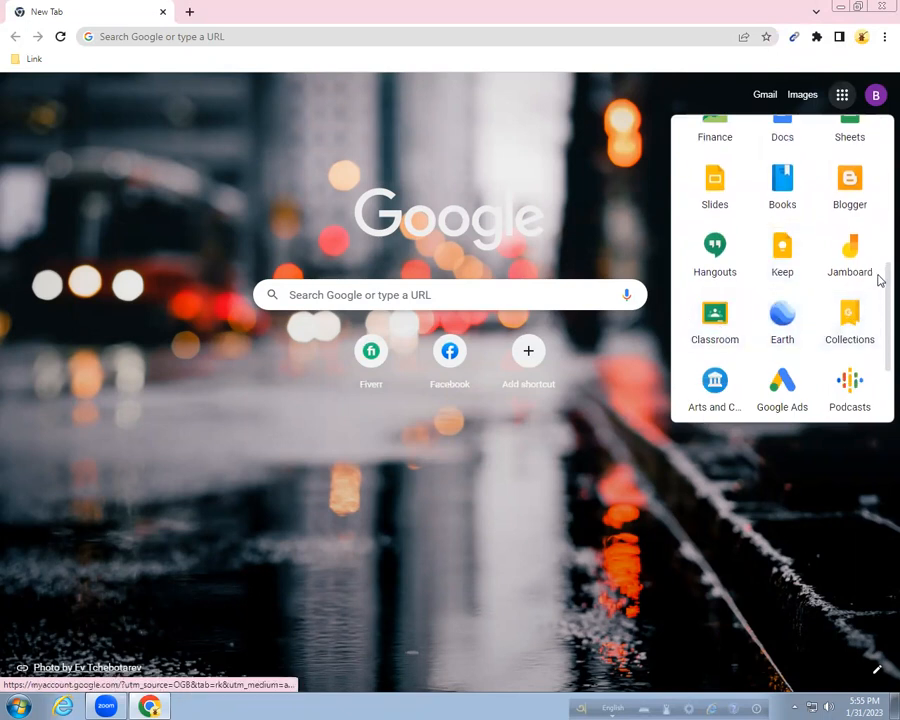
scroll(875, 284, "down", 1)
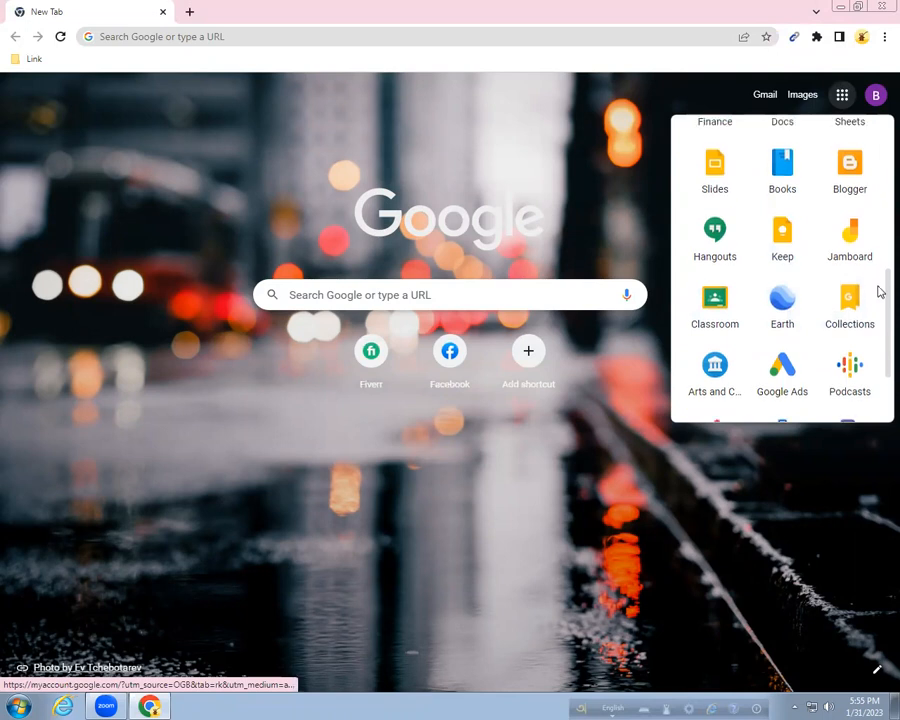
scroll(879, 295, "down", 1)
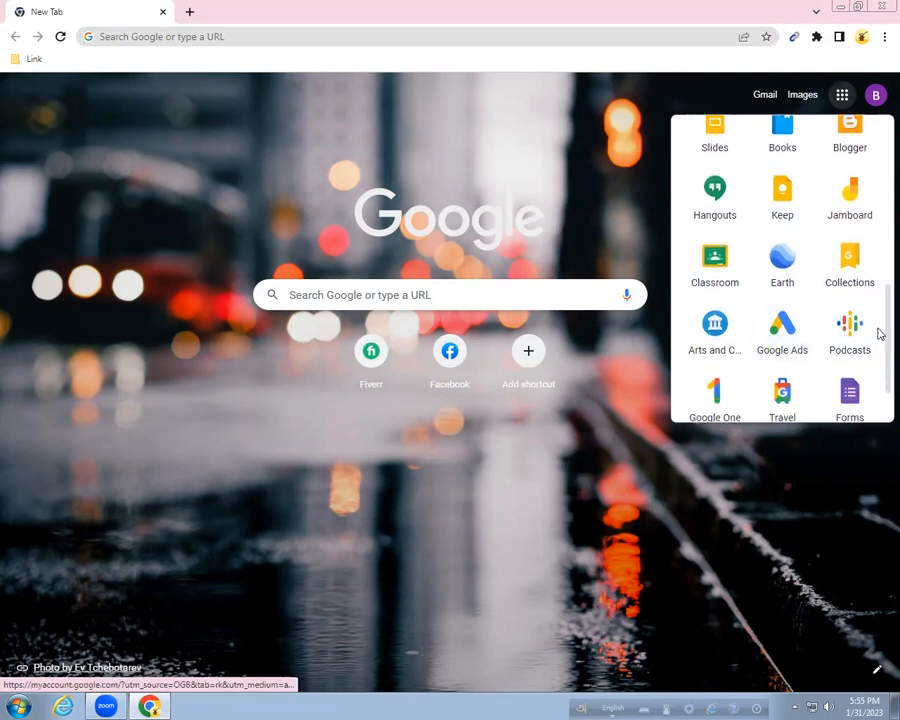
scroll(879, 316, "down", 1)
scroll(879, 316, "down", 1)
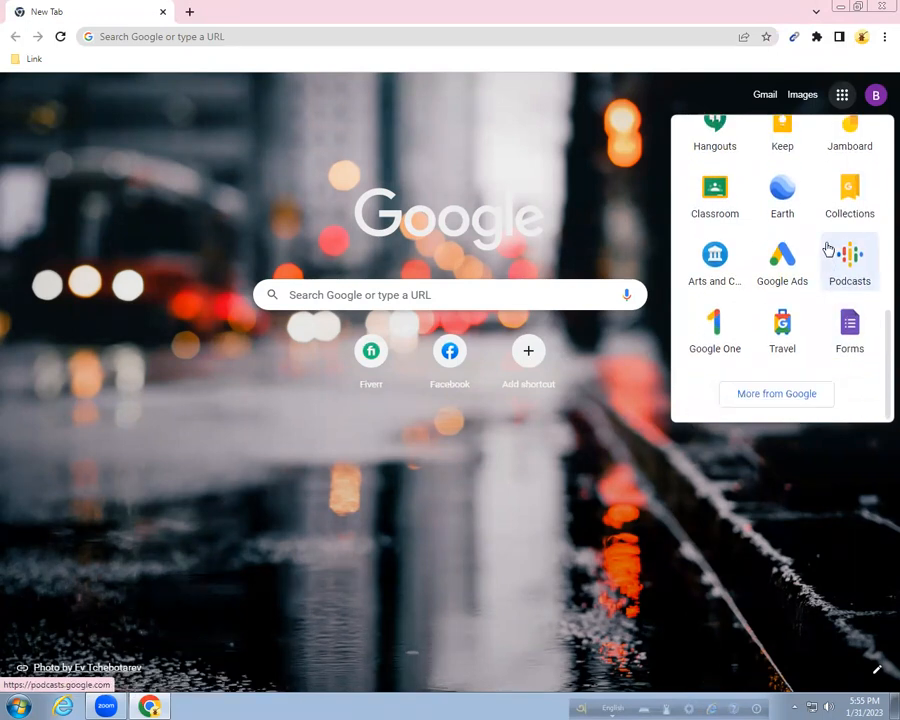
left_click(852, 328)
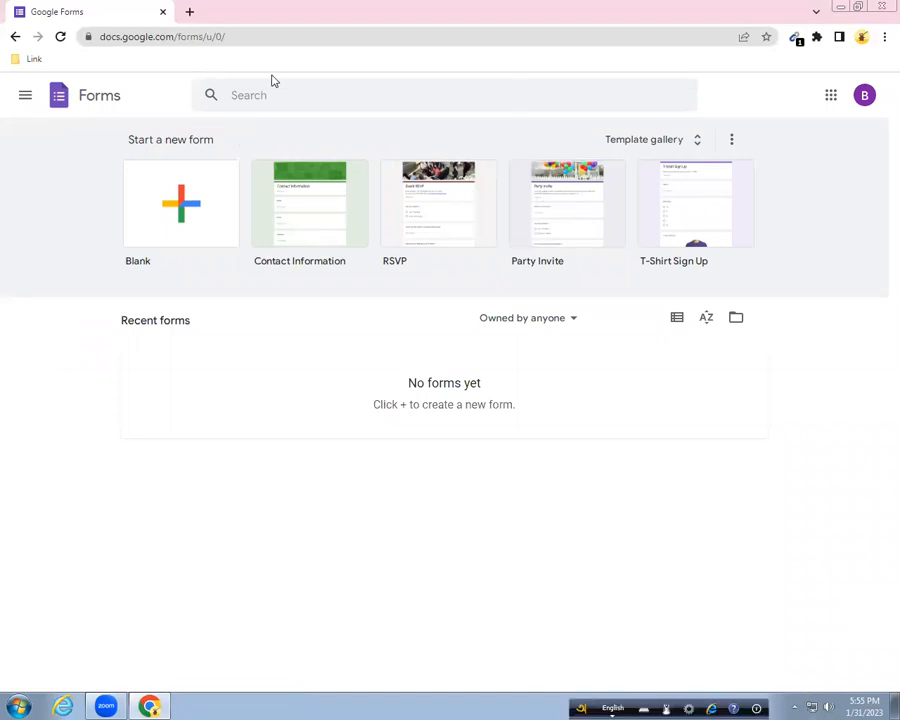
Start a new blank form and dismiss the text styling announcement.
left_click(182, 213)
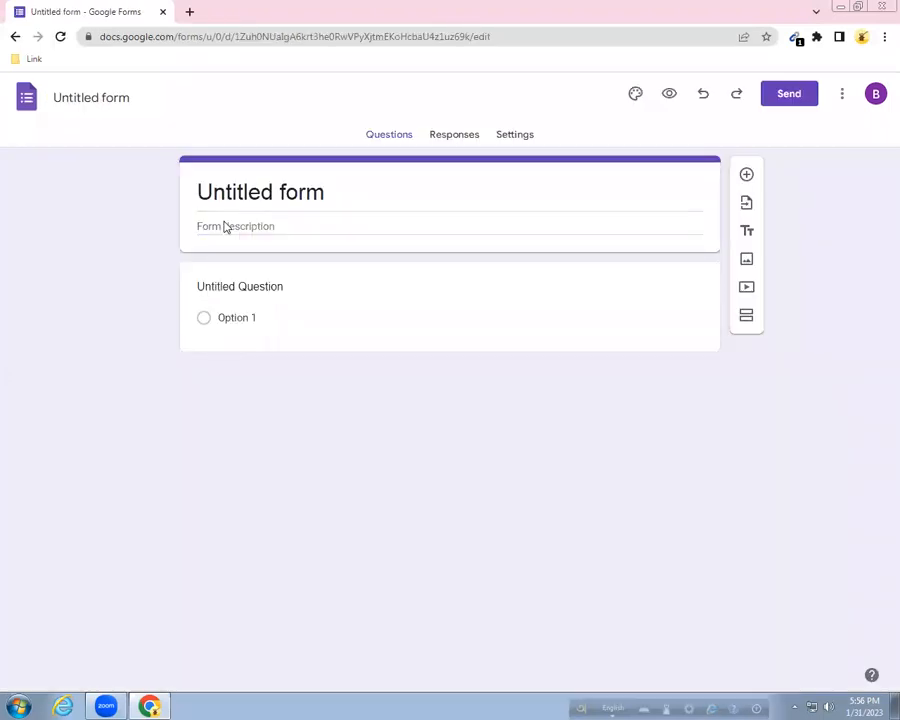
left_click(272, 192)
left_click_drag(328, 191, 195, 197)
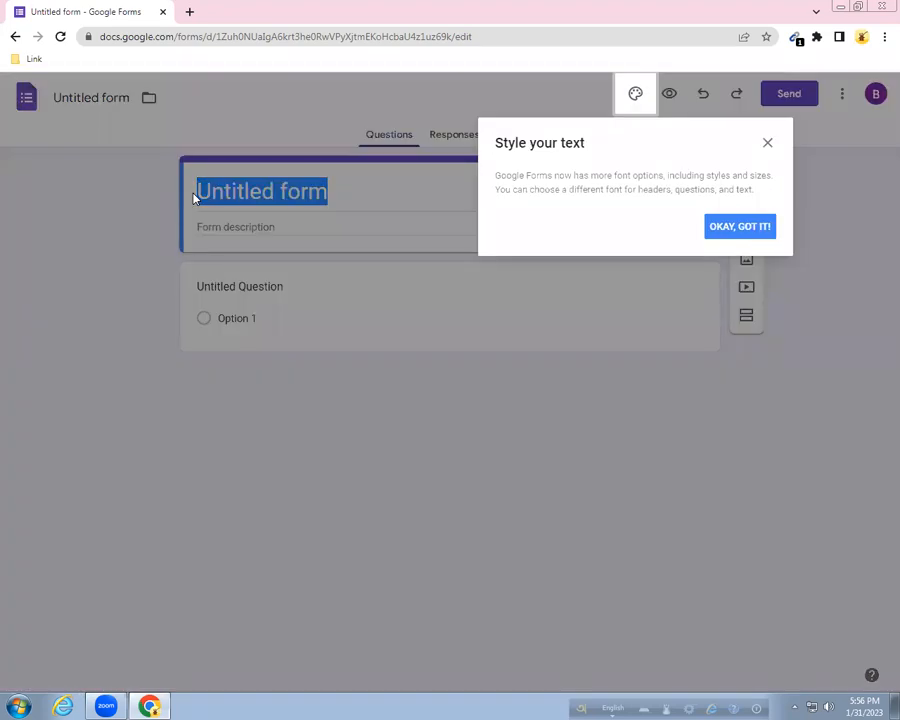
left_click(731, 233)
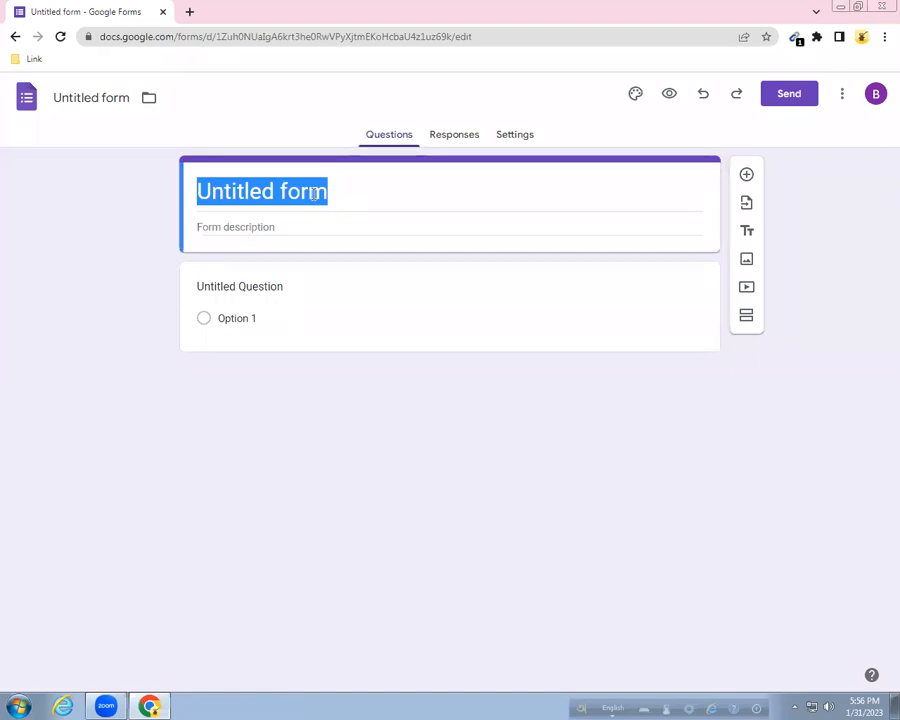
Clear the 'Untitled form' title text.
left_click(309, 190)
left_click_drag(333, 191, 199, 193)
key("BackSpace")
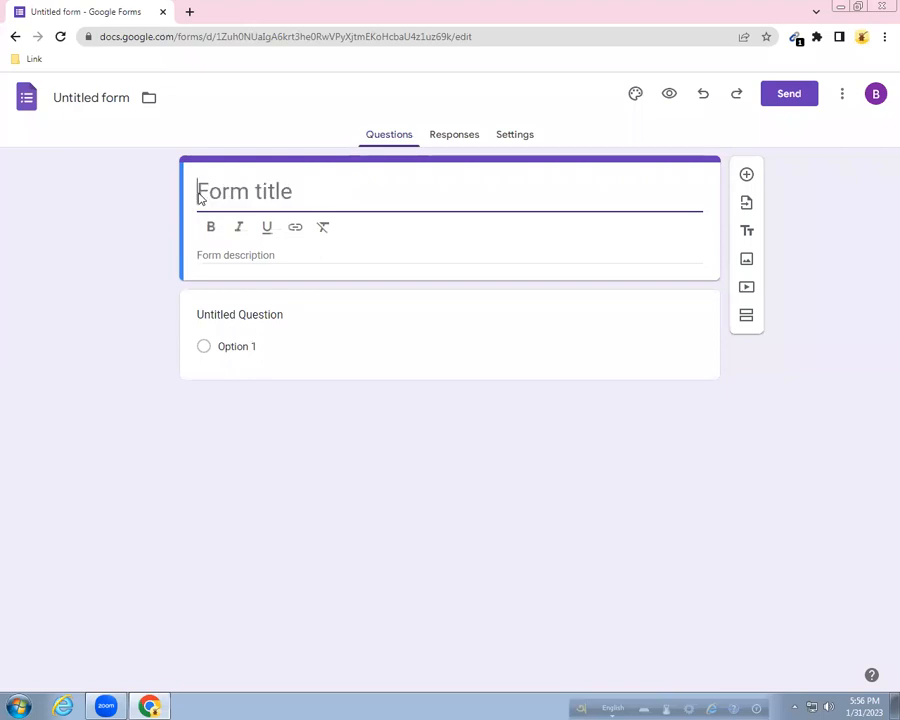
type("Da")
key("BackSpace")
key("BackSpace")
key("BackSpace")
key("BackSpace")
key("BackSpace")
key("BackSpace")
key("BackSpace")
key("BackSpace")
key("BackSpace")
key("BackSpace")
key("BackSpace")
key("BackSpace")
key("BackSpace")
key("BackSpace")
key("BackSpace")
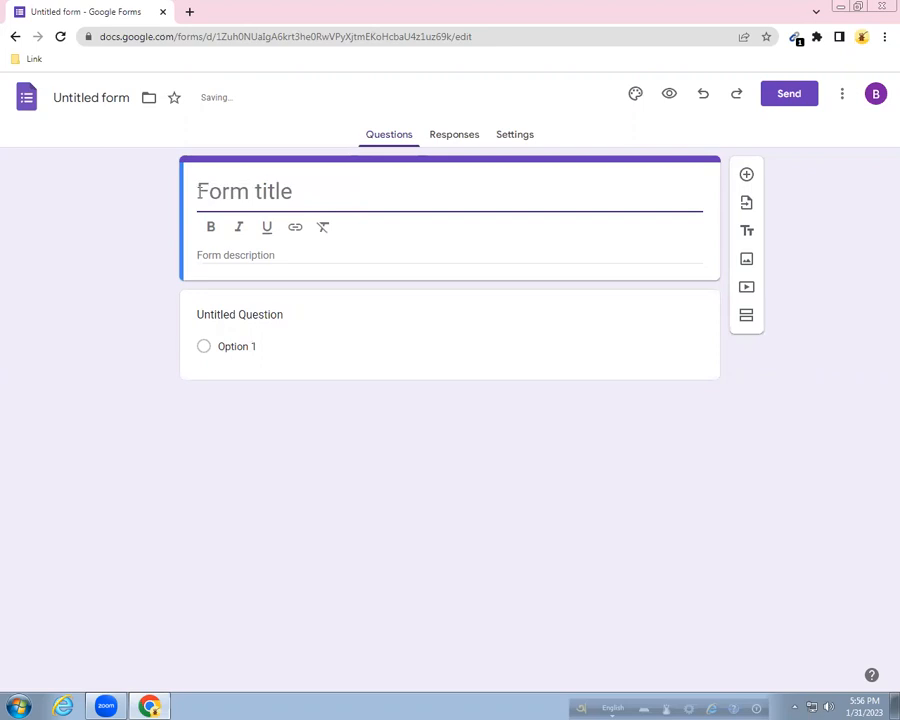
type("Da")
key("BackSpace")
key("BackSpace")
key("BackSpace")
key("BackSpace")
key("BackSpace")
key("BackSpace")
key("BackSpace")
key("BackSpace")
key("BackSpace")
key("BackSpace")
key("BackSpace")
key("BackSpace")
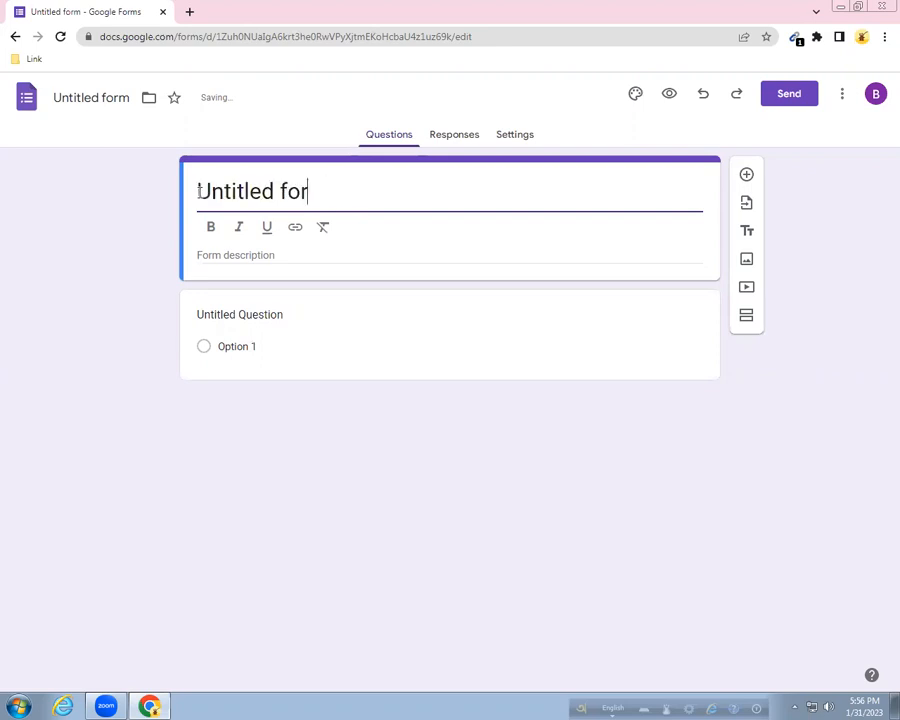
key("BackSpace")
key("BackSpace")
key("BackSpace")
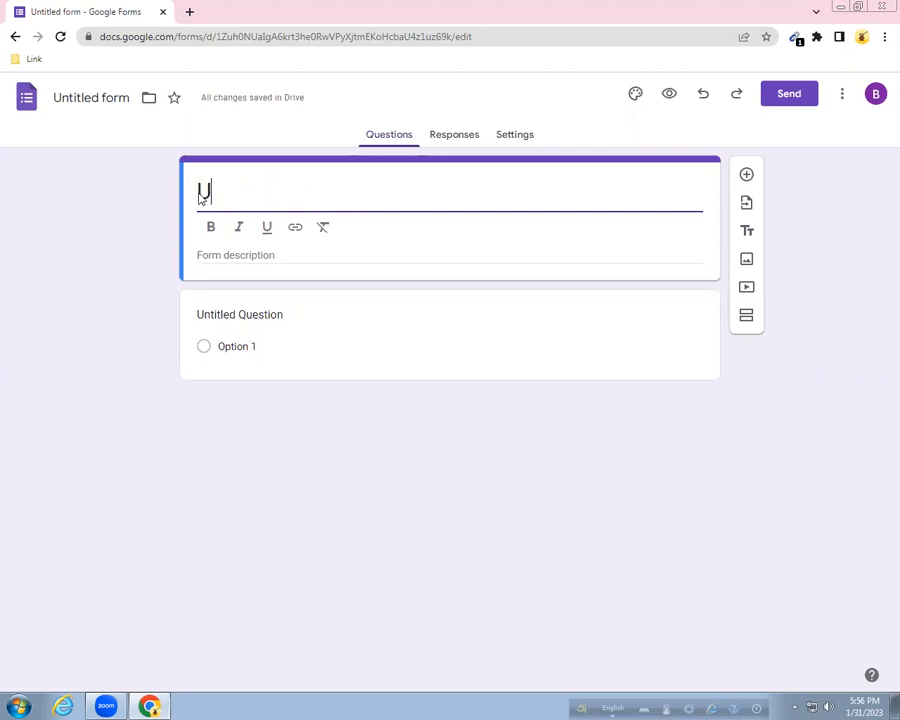
type("d")
key("BackSpace")
key("BackSpace")
key("BackSpace")
key("BackSpace")
key("BackSpace")
key("BackSpace")
key("BackSpace")
key("BackSpace")
key("BackSpace")
key("BackSpace")
key("BackSpace")
key("BackSpace")
key("BackSpace")
key("BackSpace")
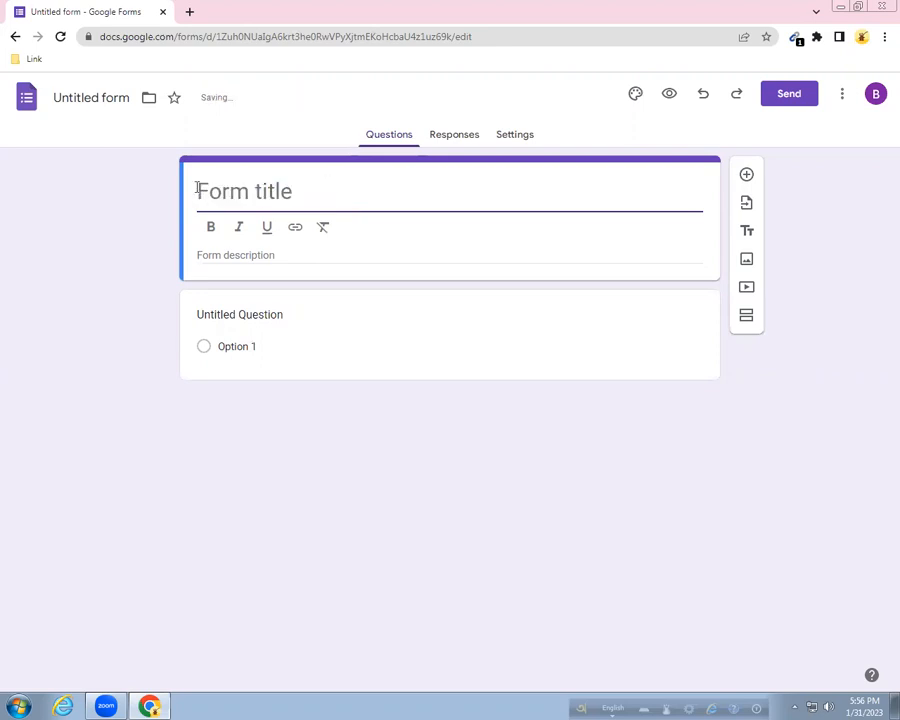
Rename the form document to 'Data Collect'.
left_click(128, 97)
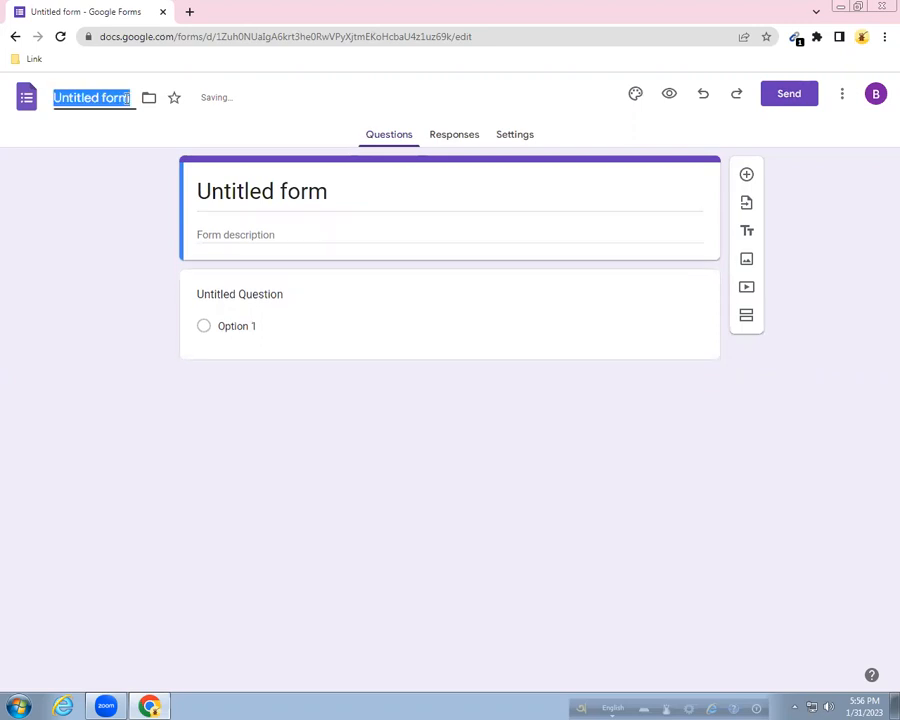
type("Da")
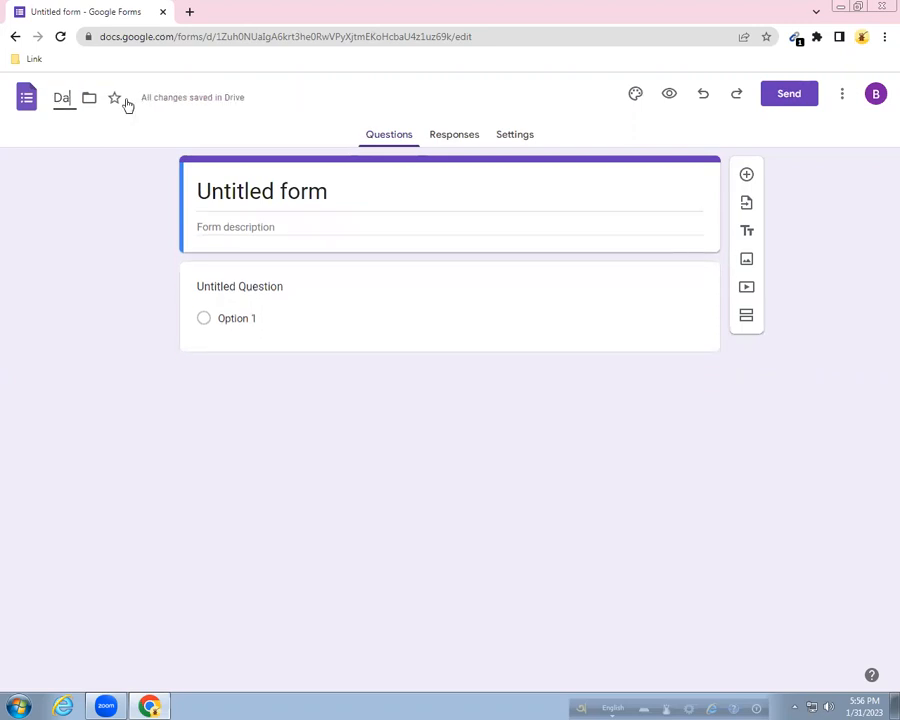
type("ta C")
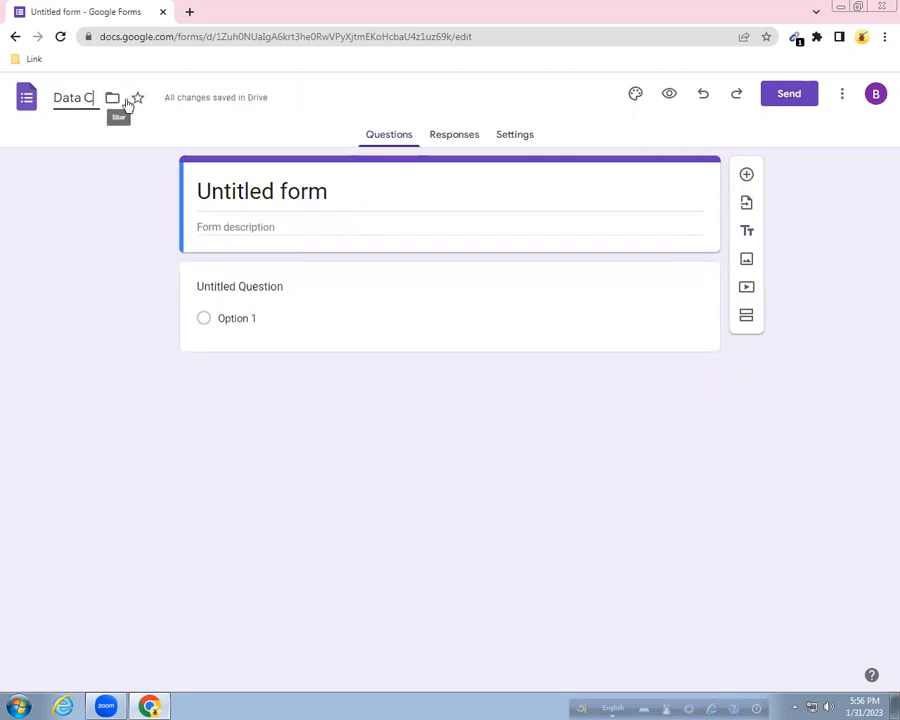
type("ollect")
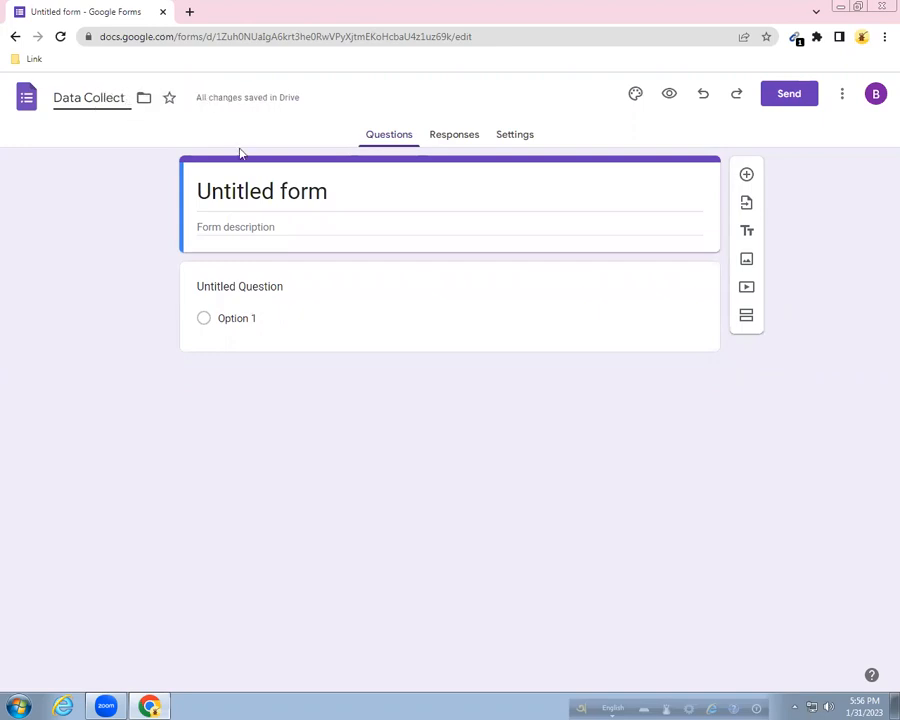
left_click(369, 192)
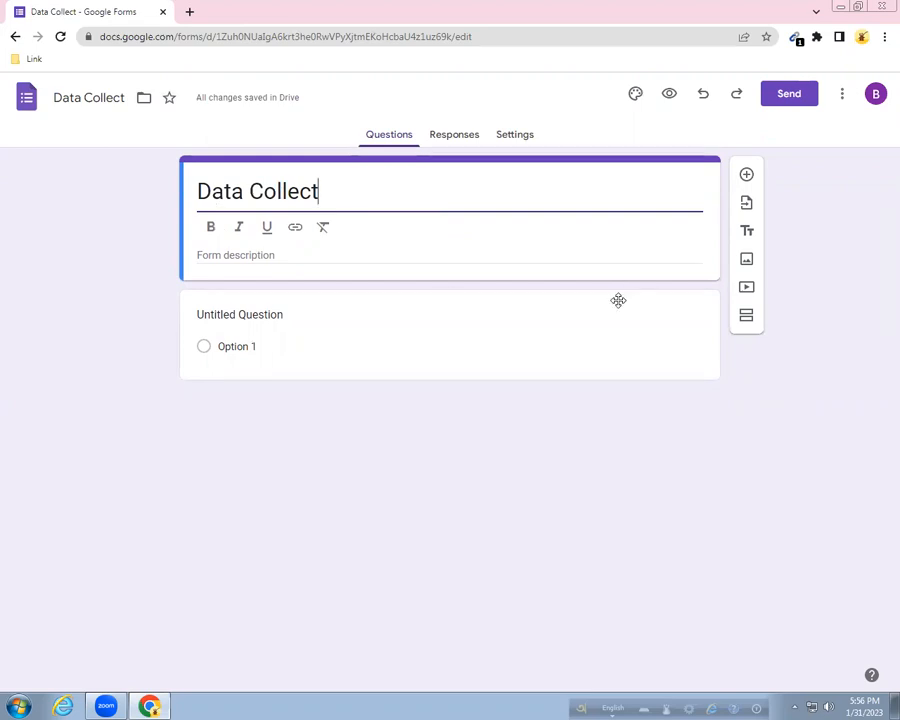
Add the description 'Please Provide Your Information' and make the Data Collect title bold.
left_click(289, 257)
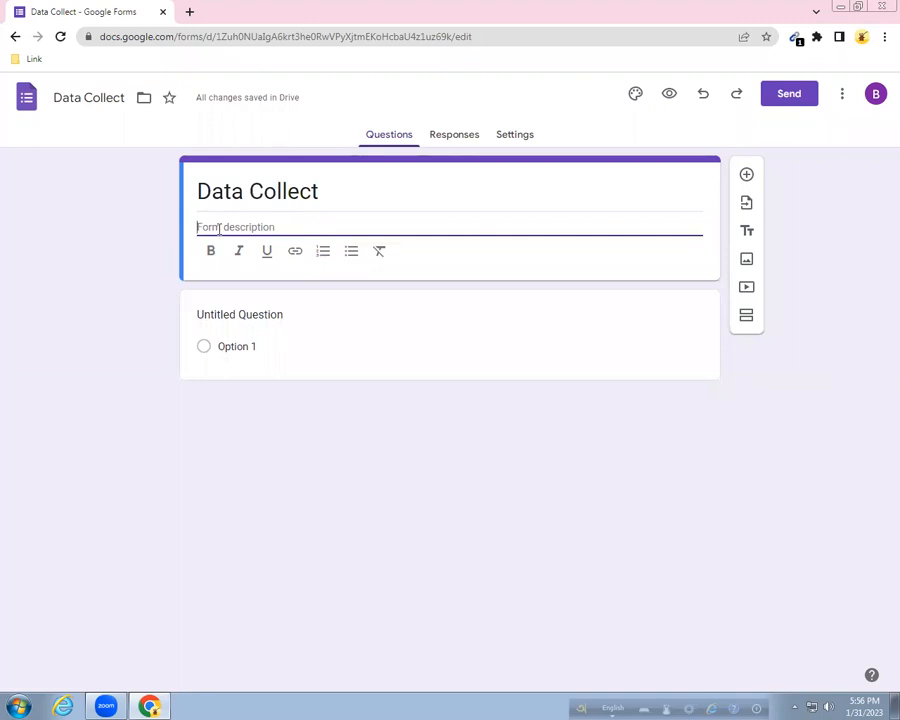
type("Please P")
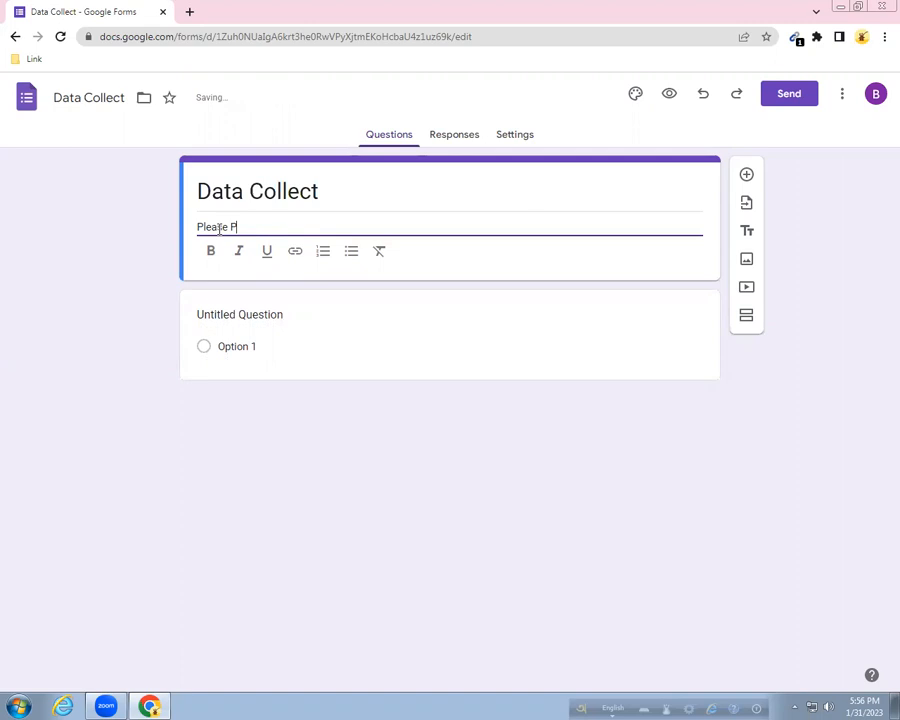
type("rovide Your Informat")
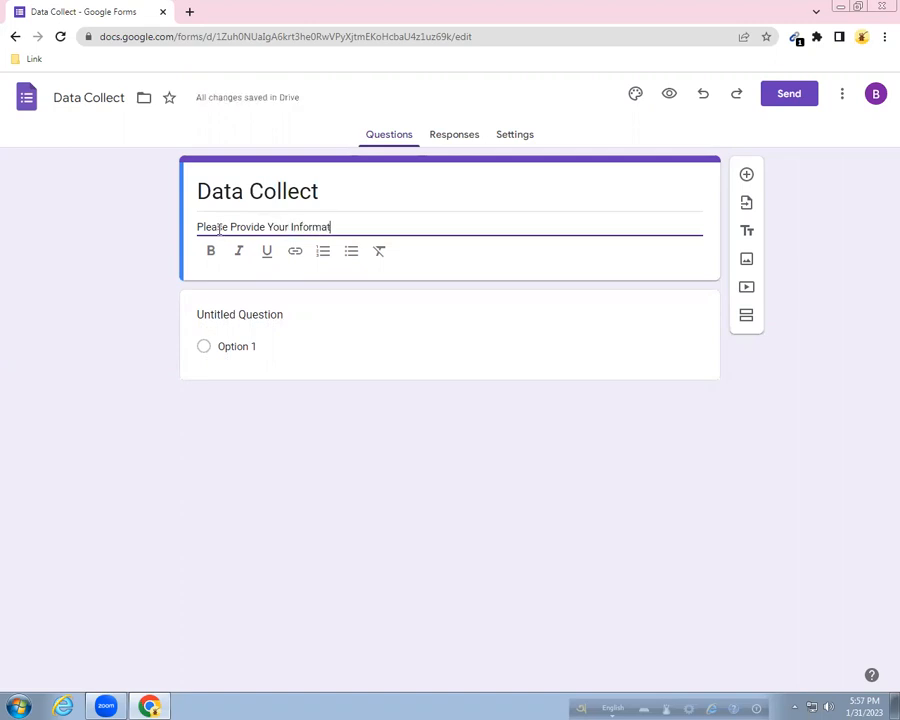
type("ion")
left_click_drag(324, 194, 196, 196)
left_click(212, 227)
left_click(368, 181)
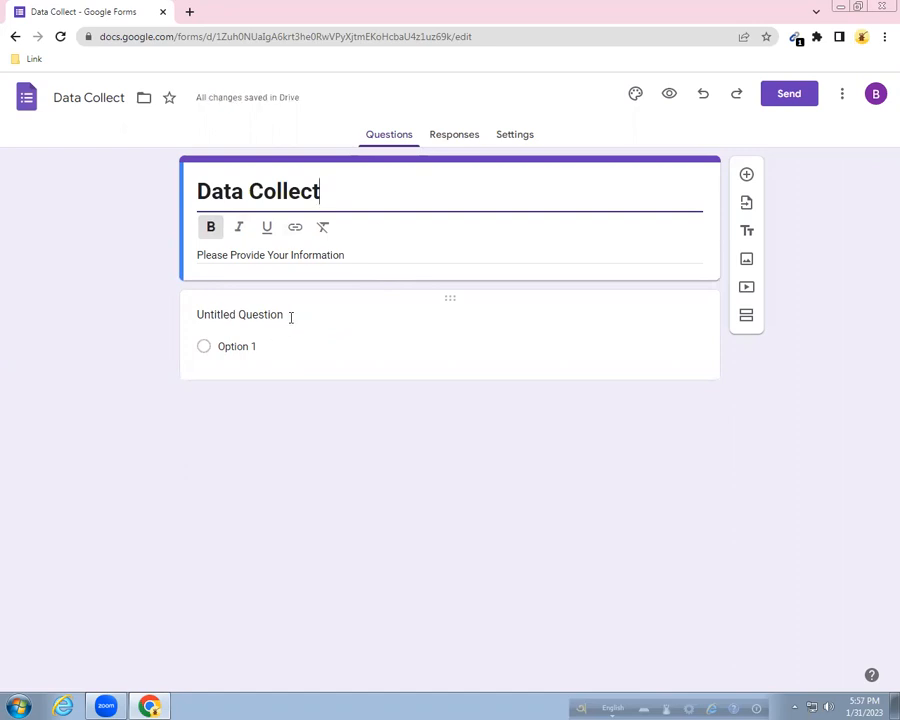
left_click(260, 312)
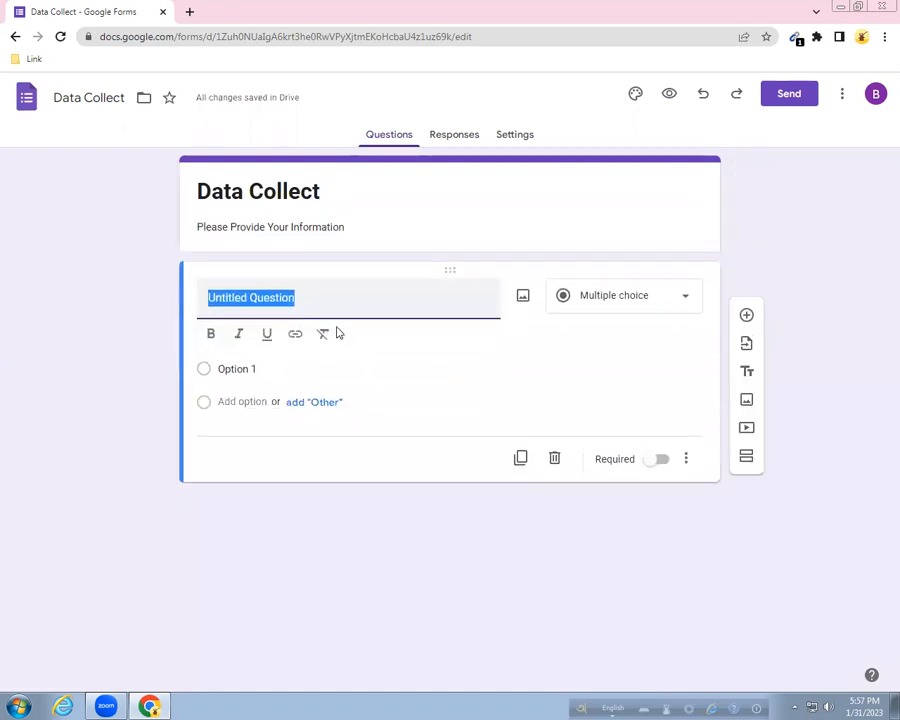
Title the first question 'Full Name', keep it Short answer, and make it required.
type("Fu")
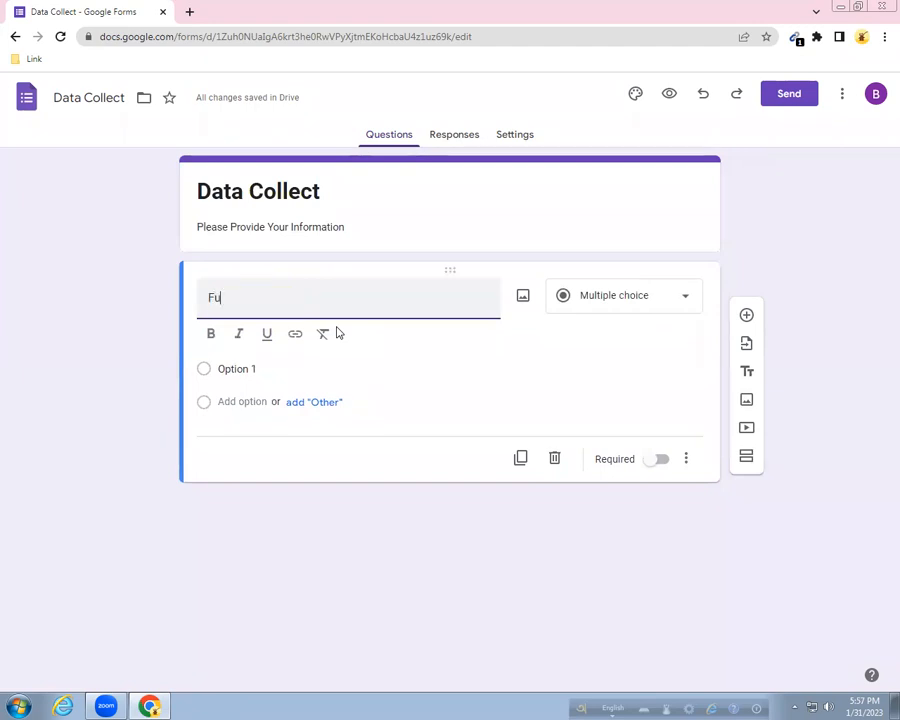
type("ll Name")
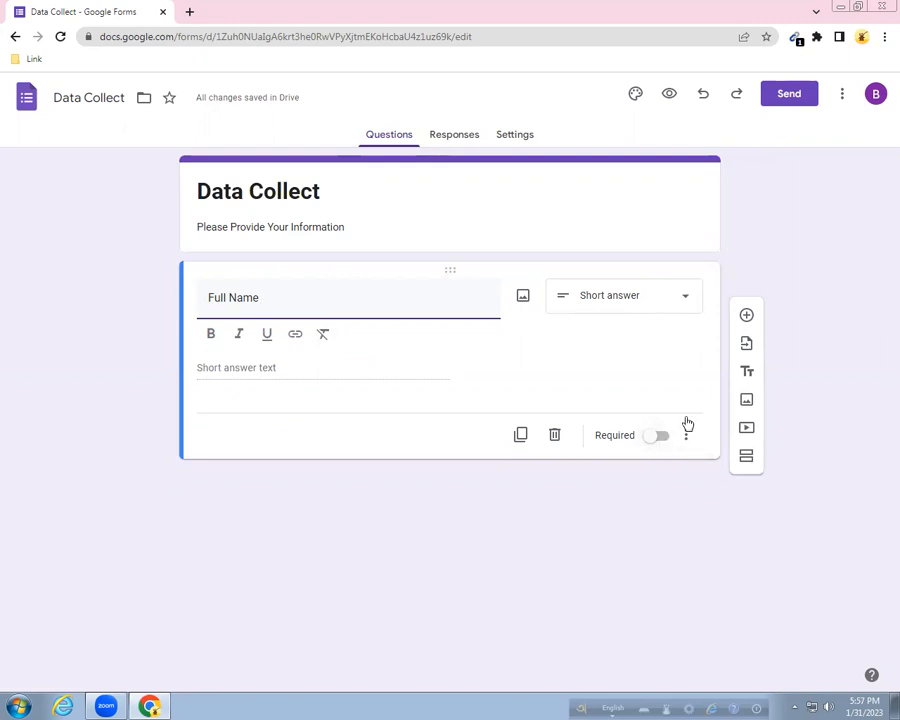
left_click(683, 300)
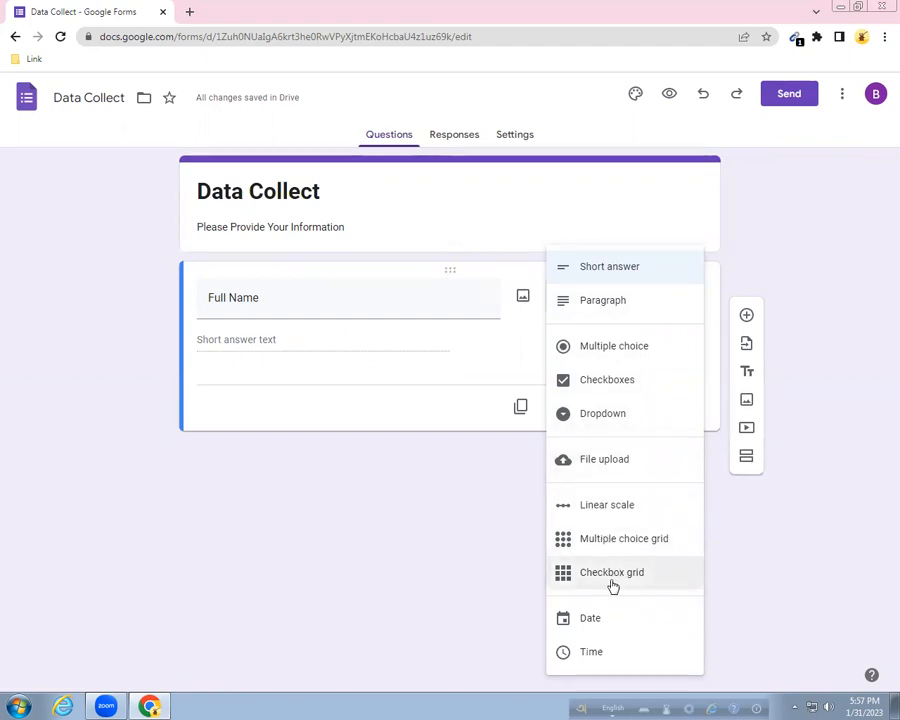
left_click(699, 218)
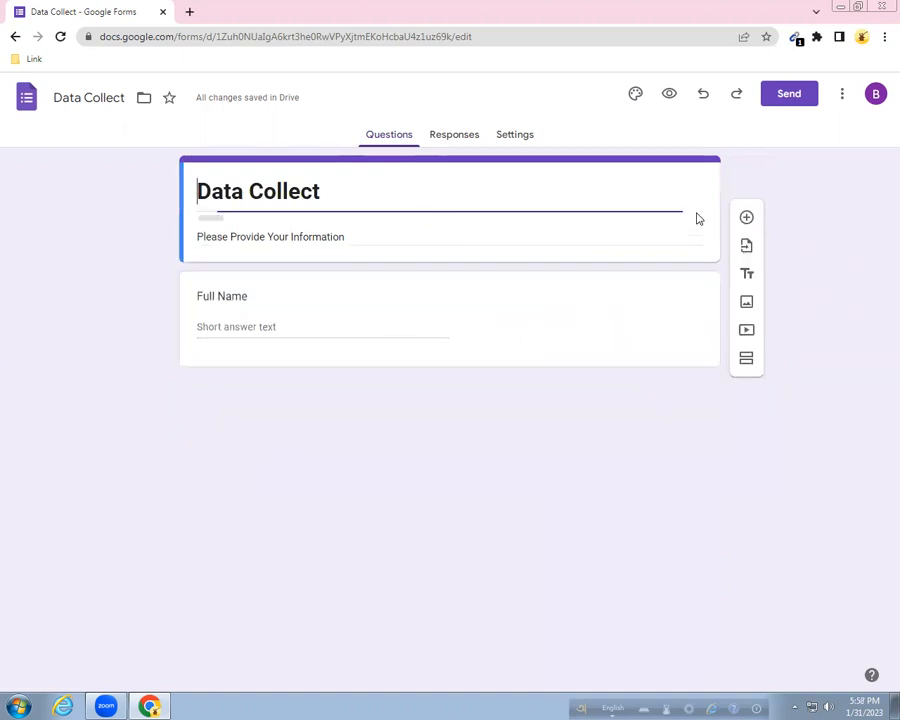
left_click(240, 346)
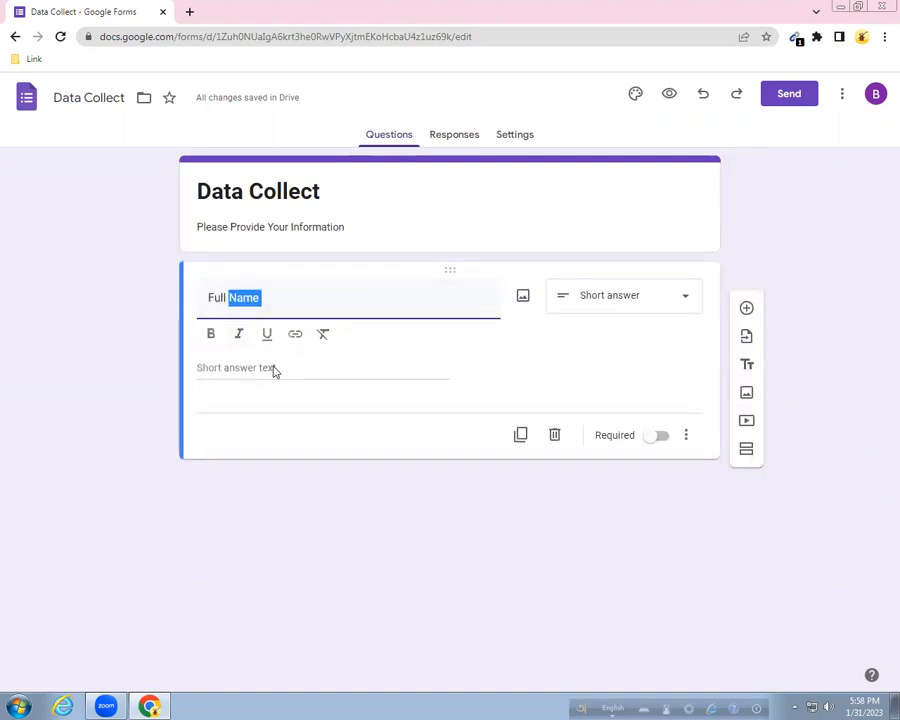
left_click(650, 438)
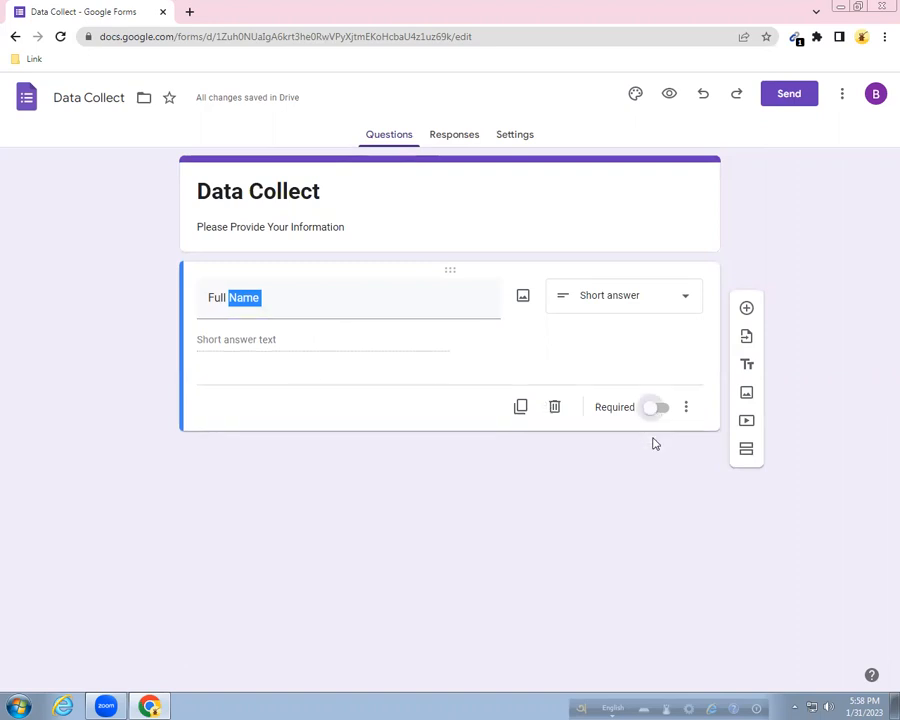
left_click(653, 410)
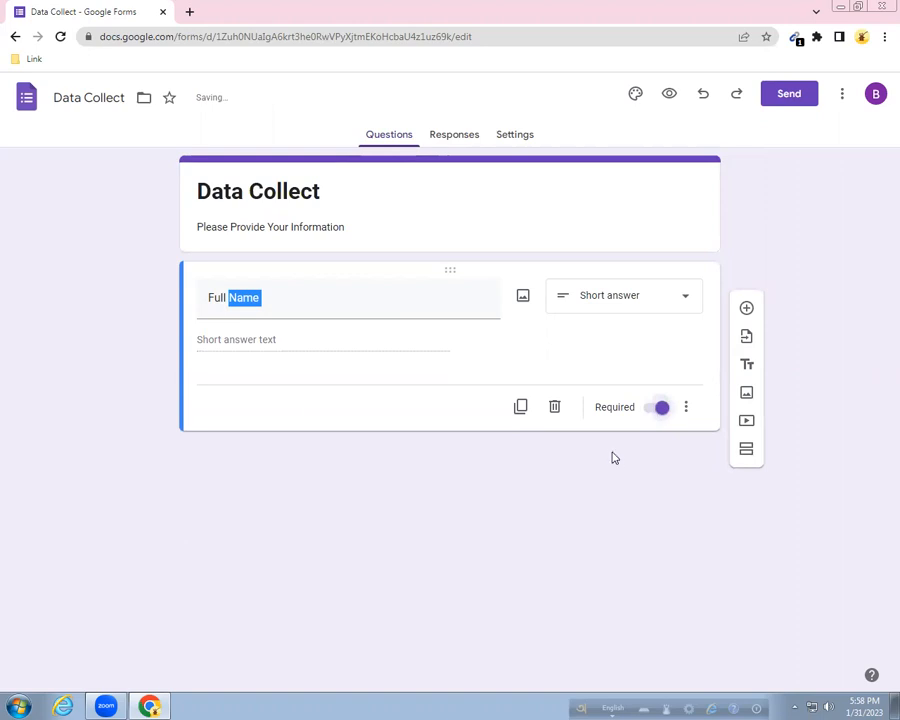
right_click(532, 373)
left_click(501, 367)
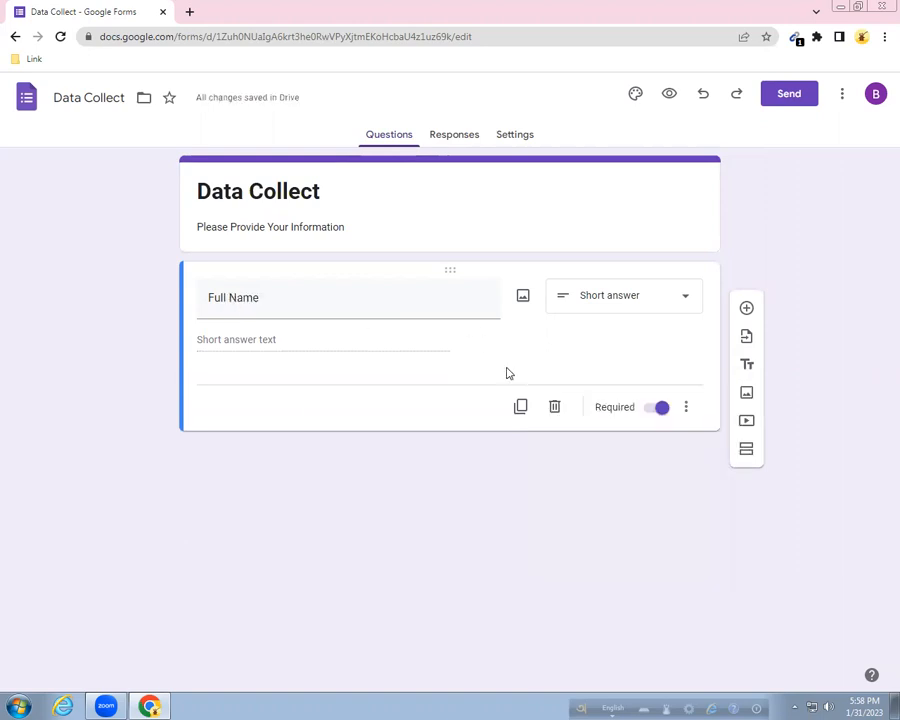
Add a required short-answer second question titled 'Number', plus a blank third question.
left_click(747, 309)
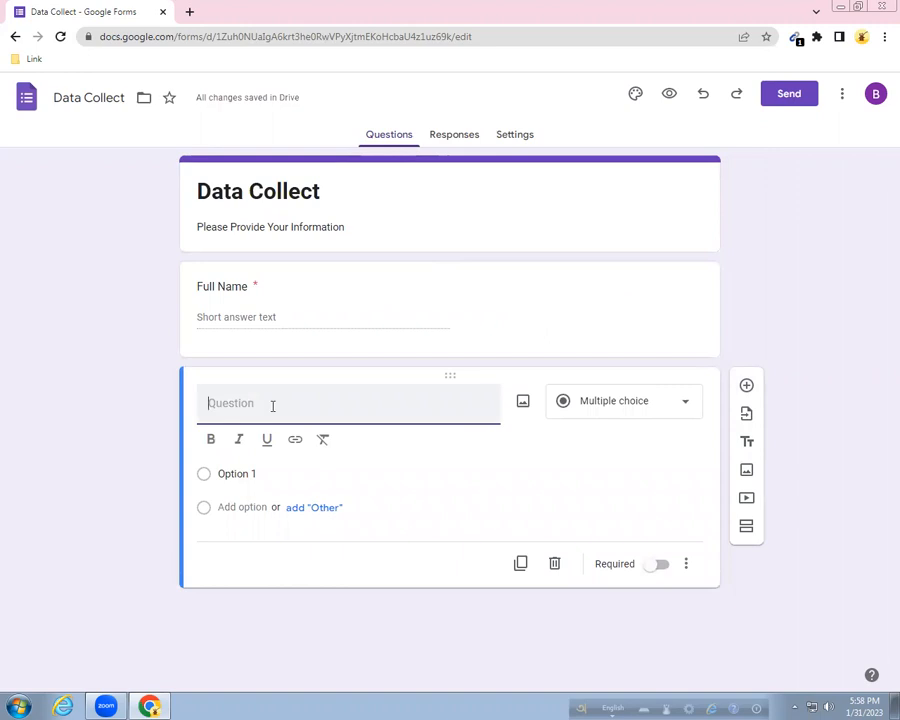
type("Num")
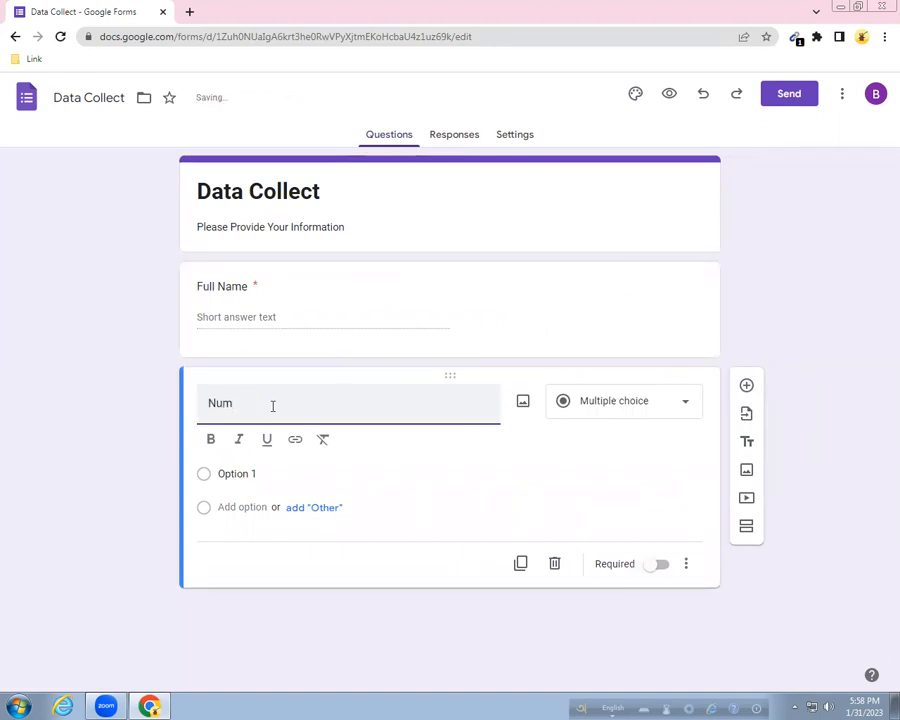
type("ber")
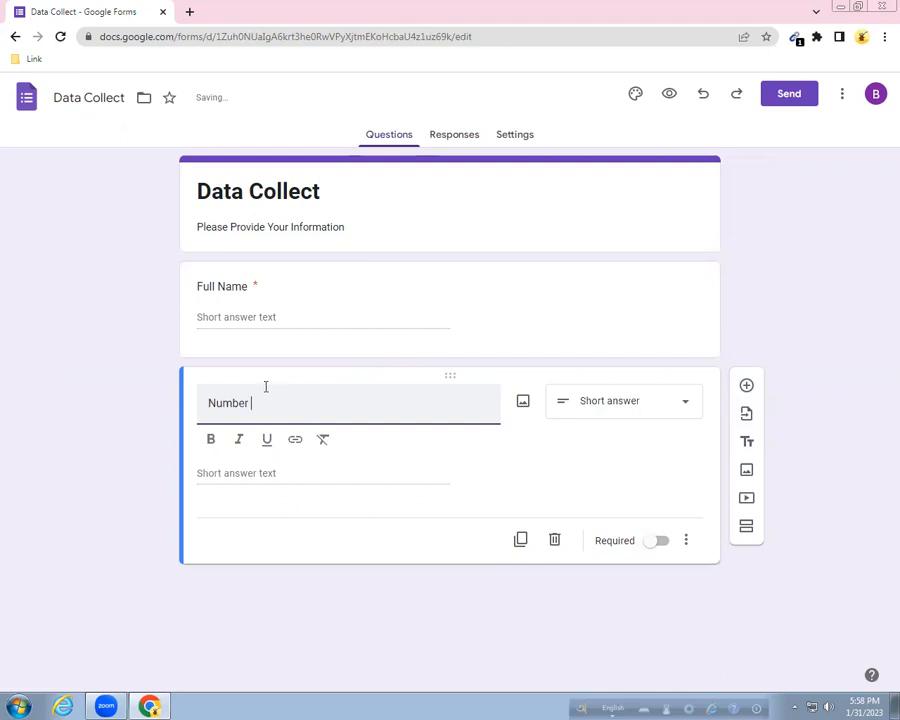
left_click(657, 536)
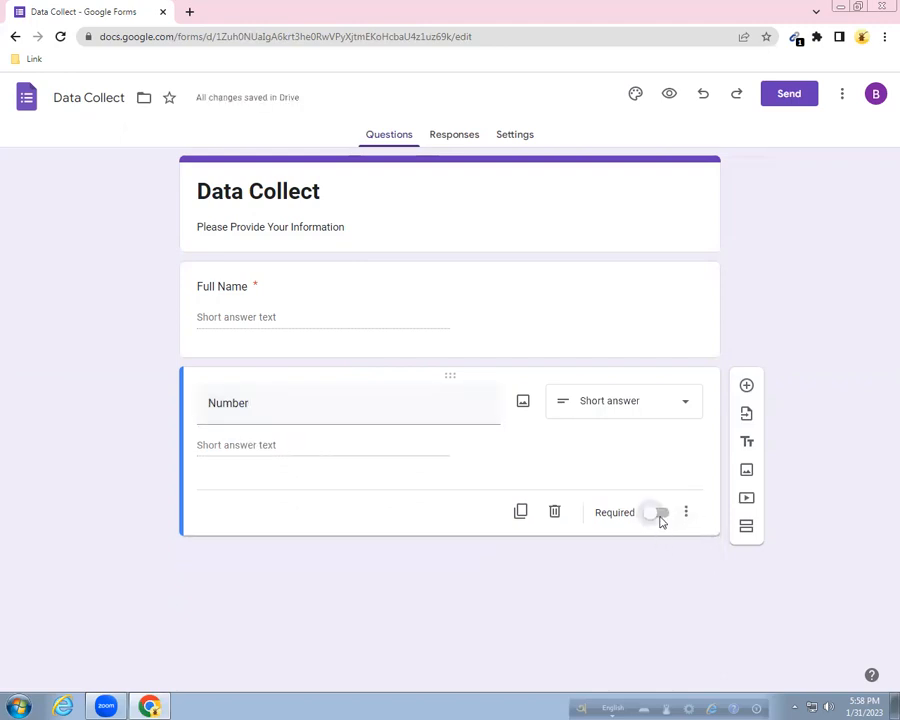
left_click(660, 514)
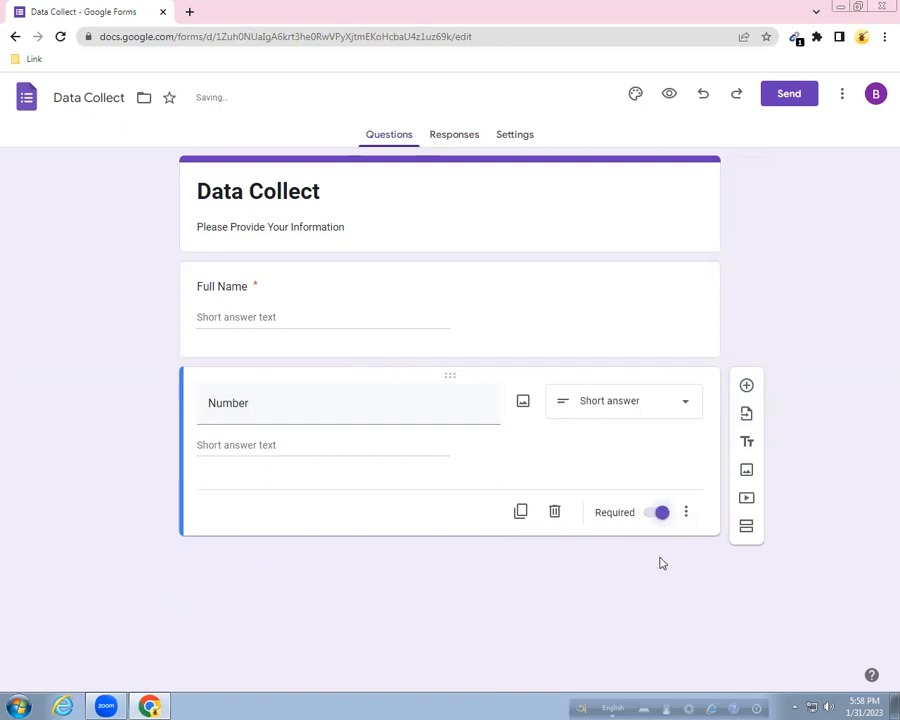
left_click(746, 386)
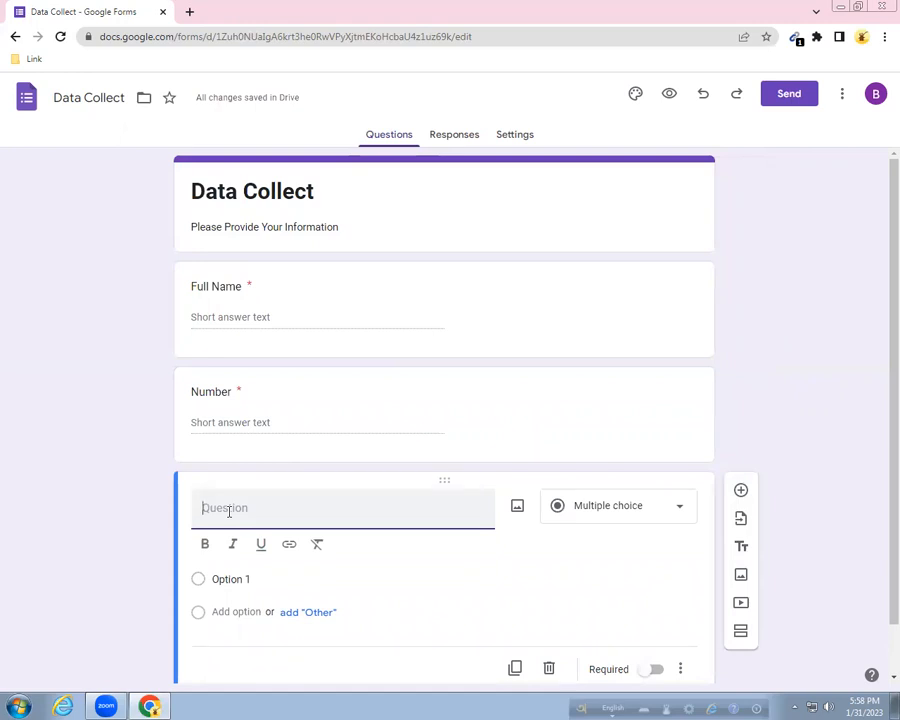
Title the third question 'Date Of Birth' as a required Date question.
type("B")
key("BackSpace")
key("BackSpace")
type("Date Of B")
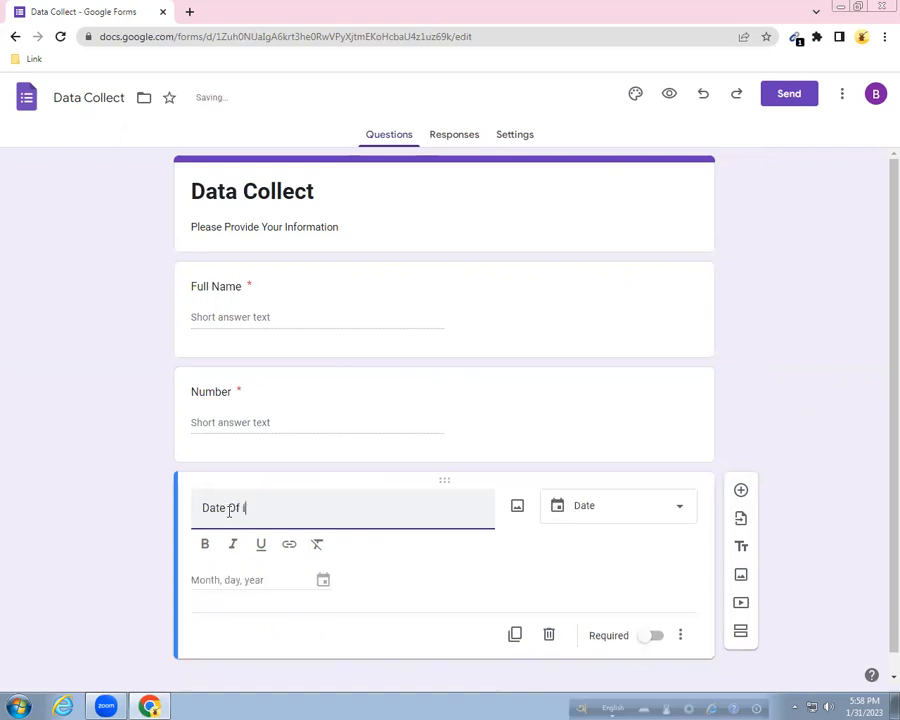
type("irth")
key("BackSpace")
key("BackSpace")
key("BackSpace")
type("Birth")
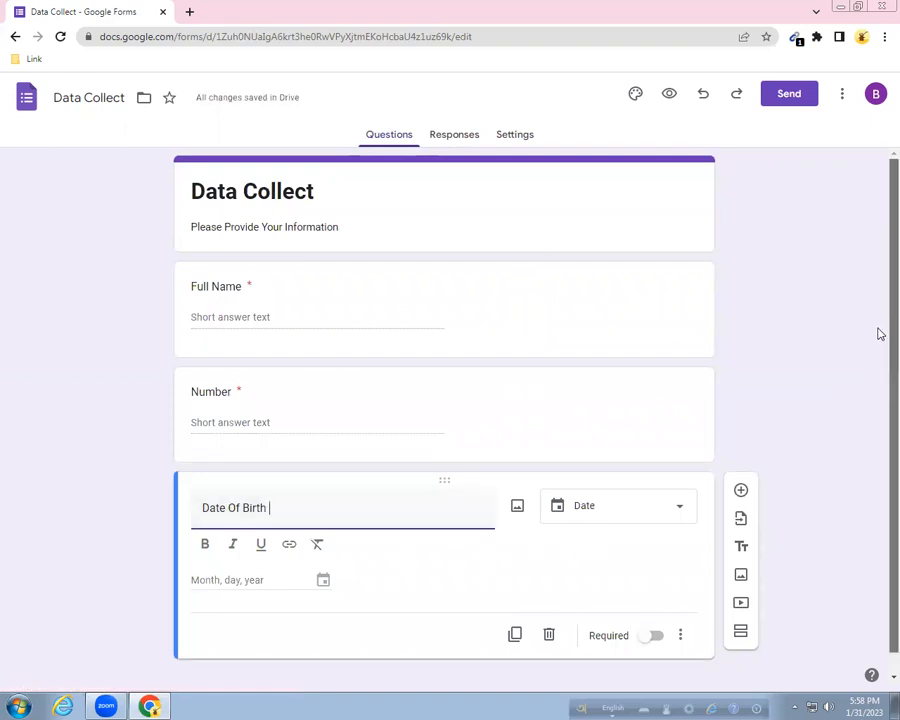
scroll(878, 331, "down", 1)
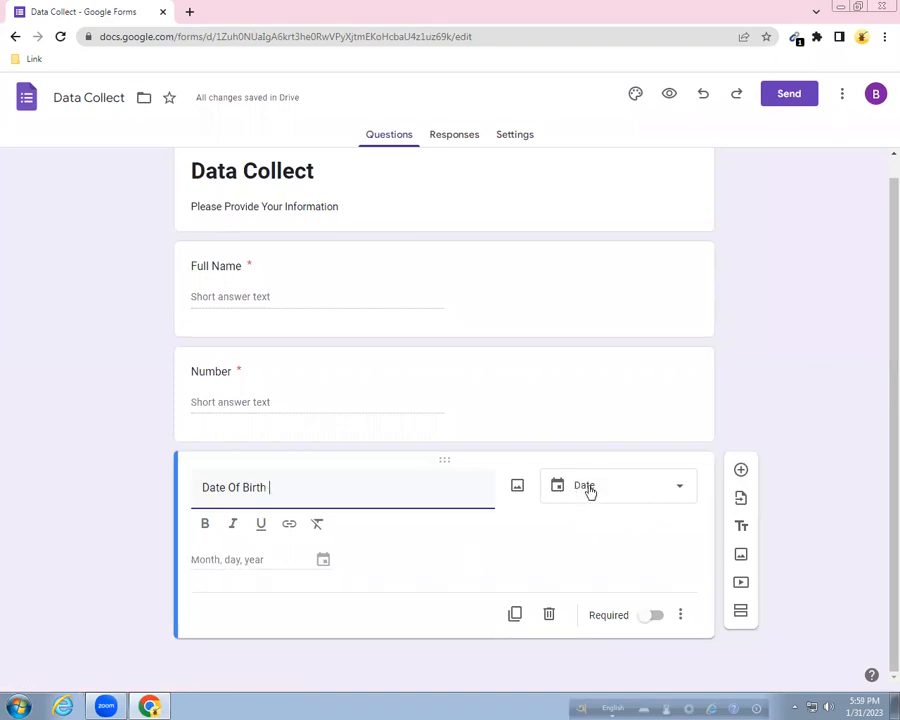
left_click(653, 616)
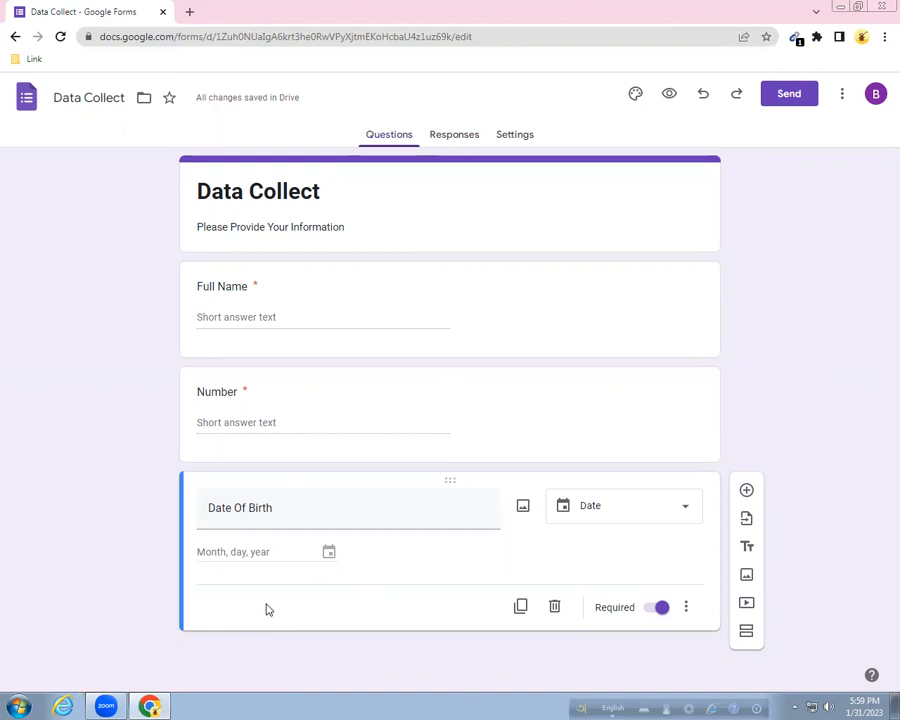
left_click(747, 491)
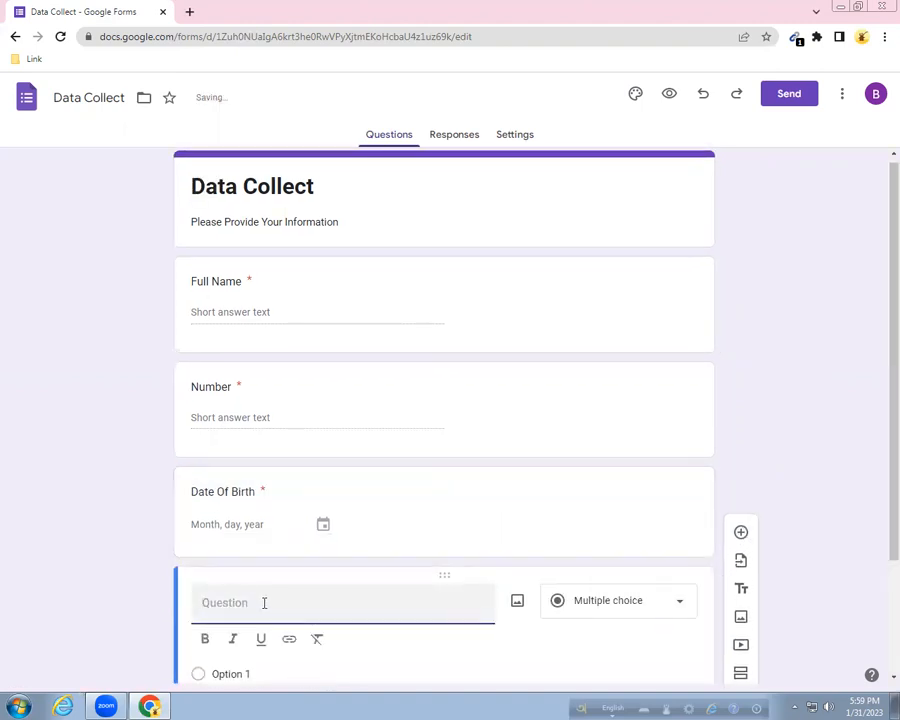
Title the fourth question 'Address' as a required Paragraph question.
type("Address")
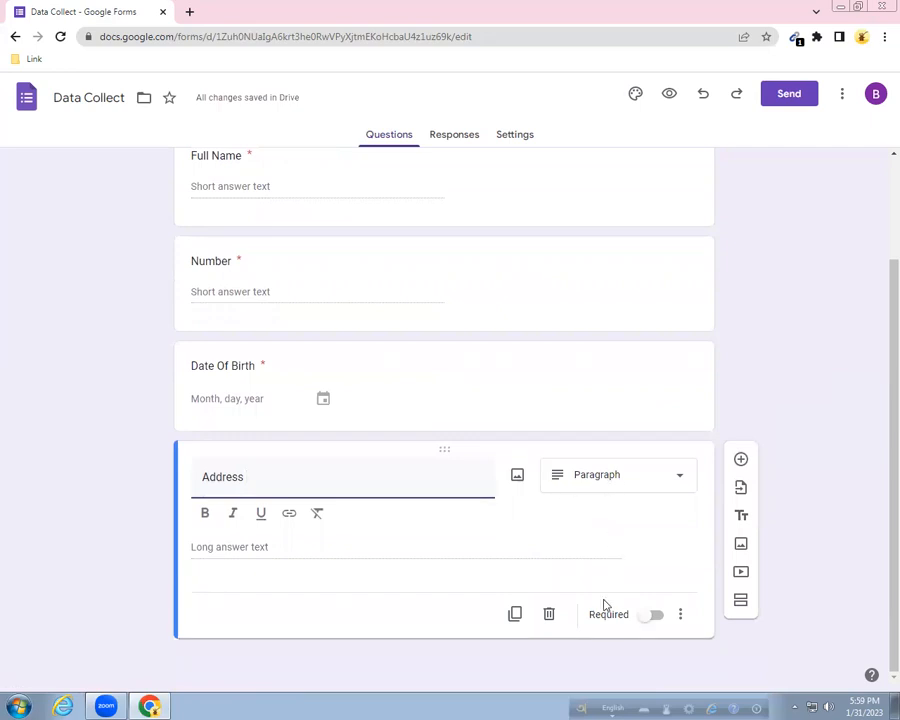
left_click(648, 616)
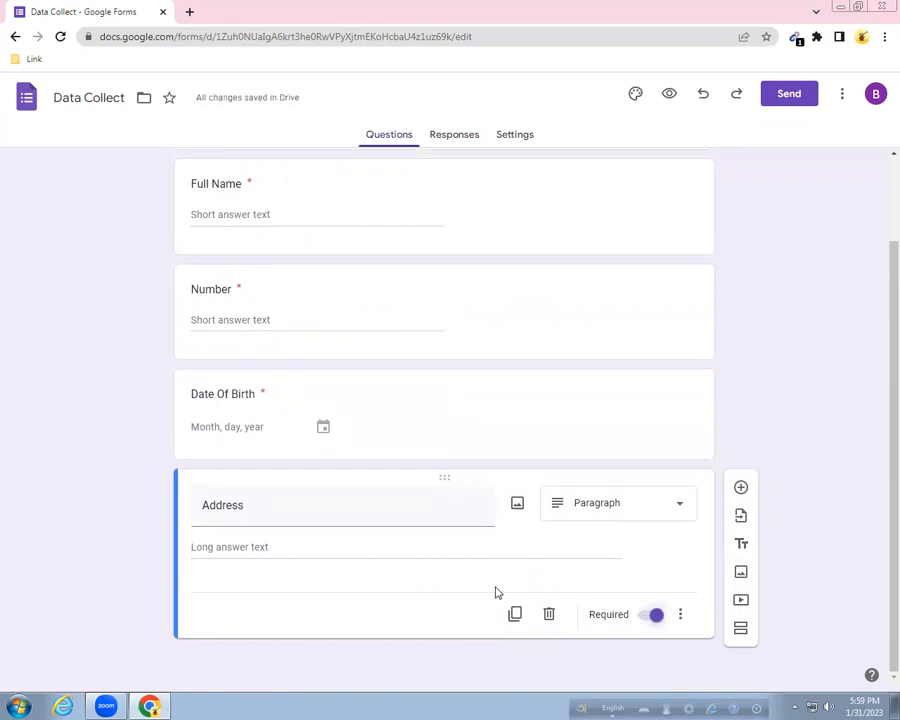
left_click(742, 488)
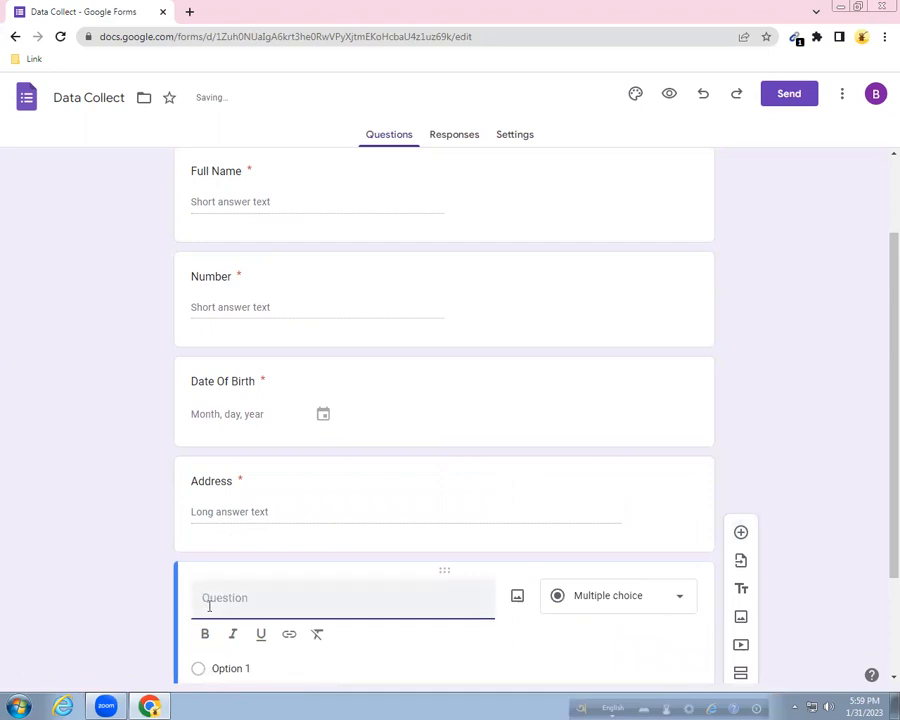
Title the fifth question 'Blood Group' and set it to Multiple choice.
type("Blo")
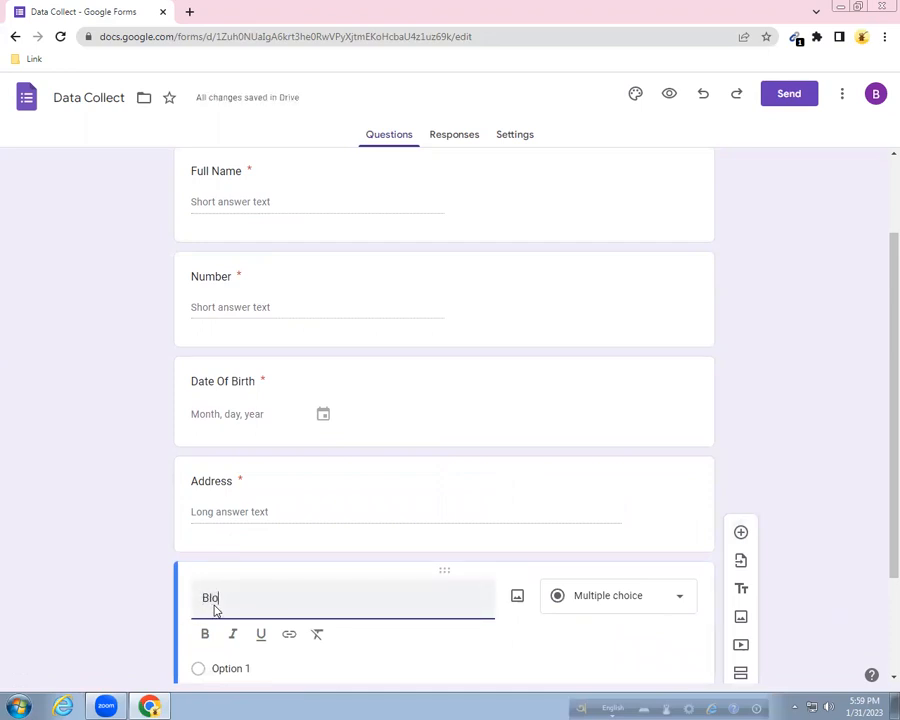
type("od Group")
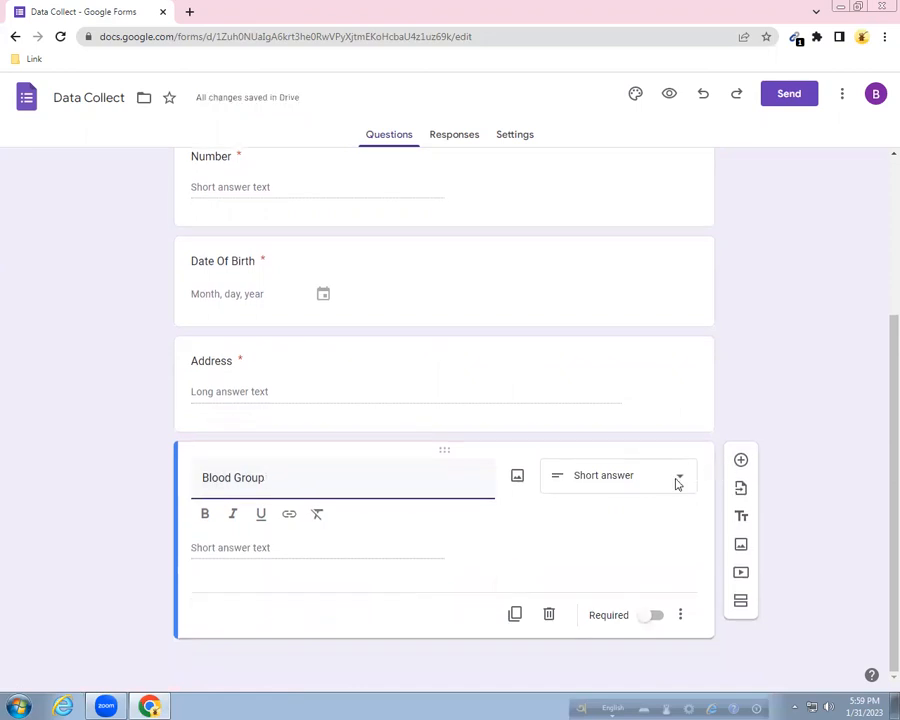
left_click(676, 482)
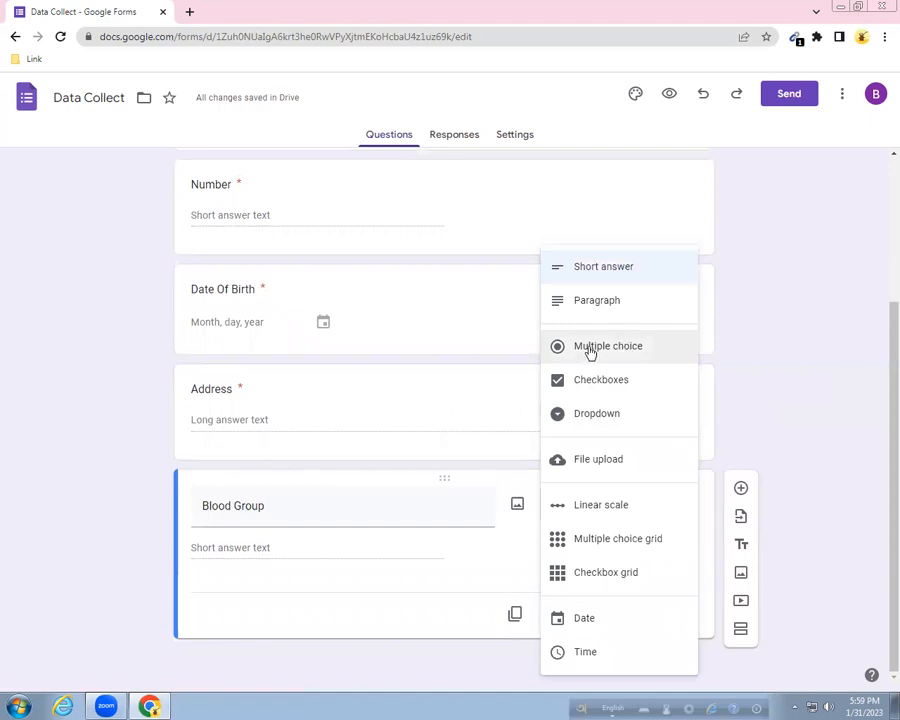
left_click(590, 350)
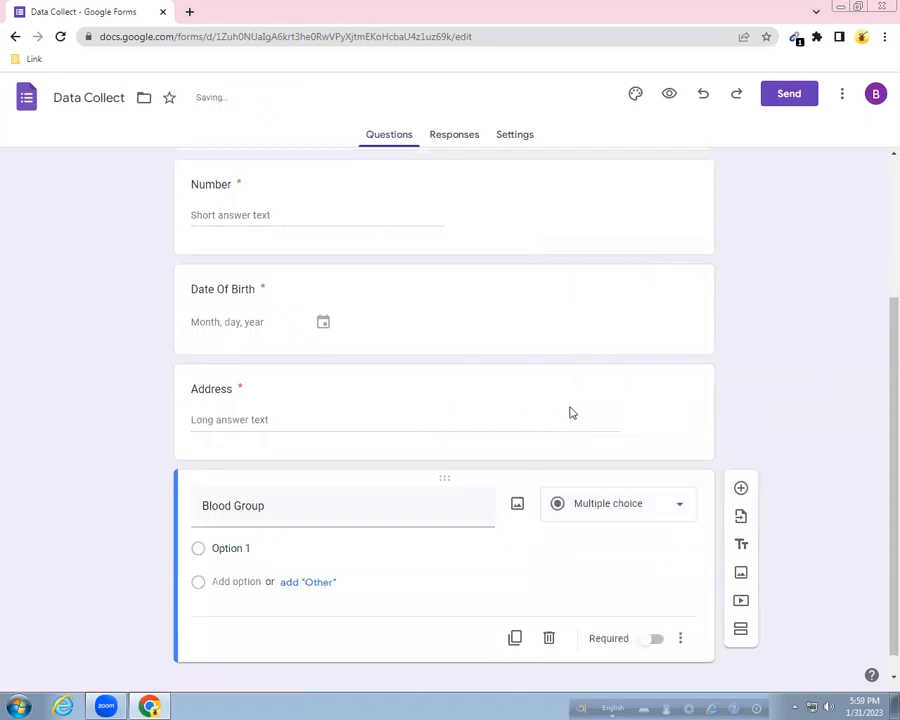
Enter the Blood Group options A+, B+, o+ and AB.
left_click(248, 548)
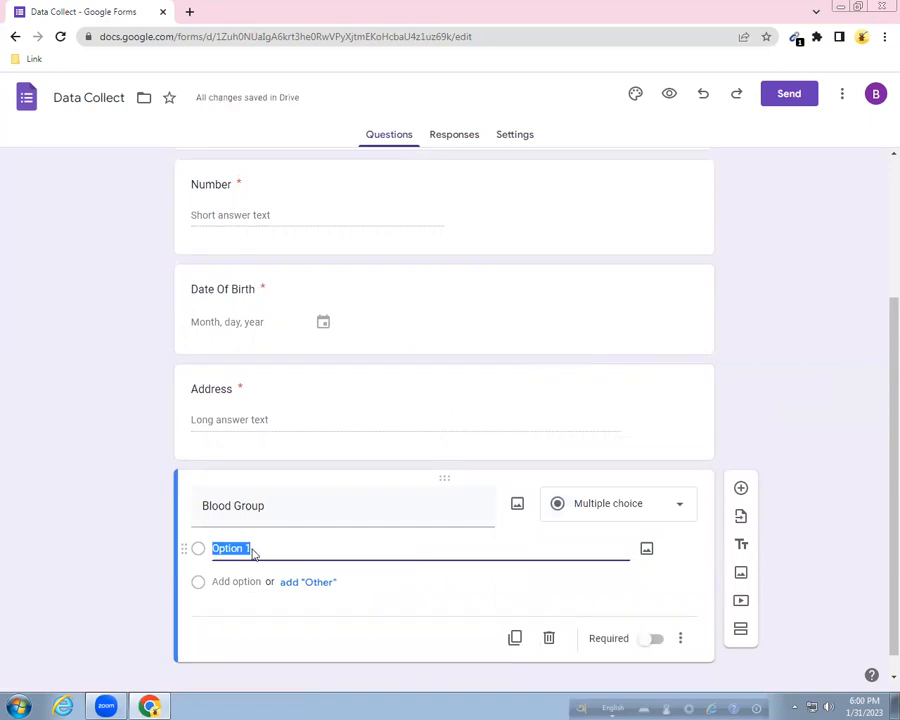
type("A")
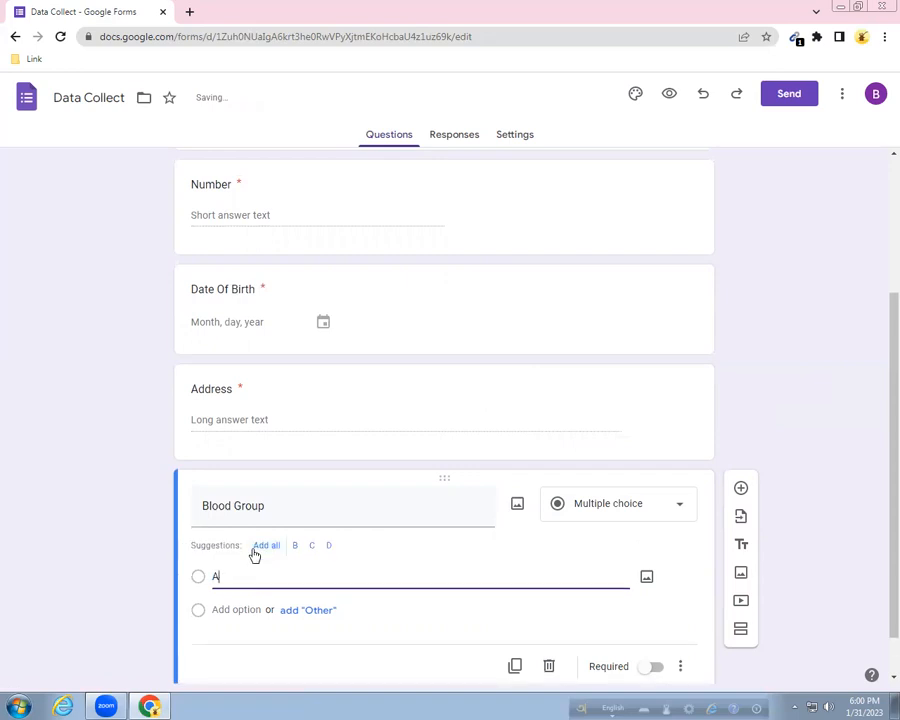
type("+")
left_click(240, 609)
key("BackSpace")
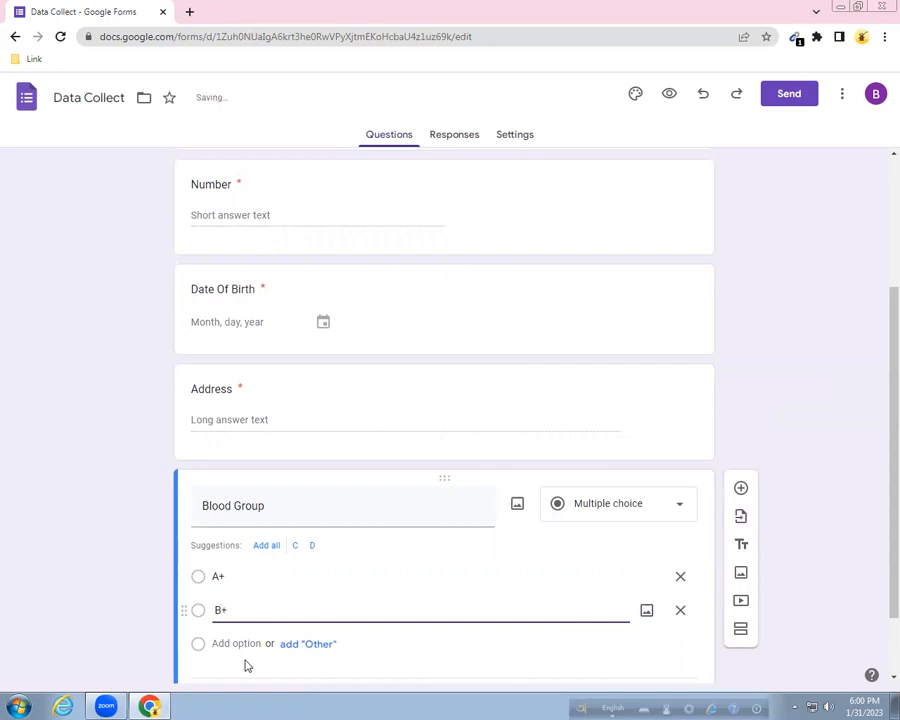
left_click(247, 642)
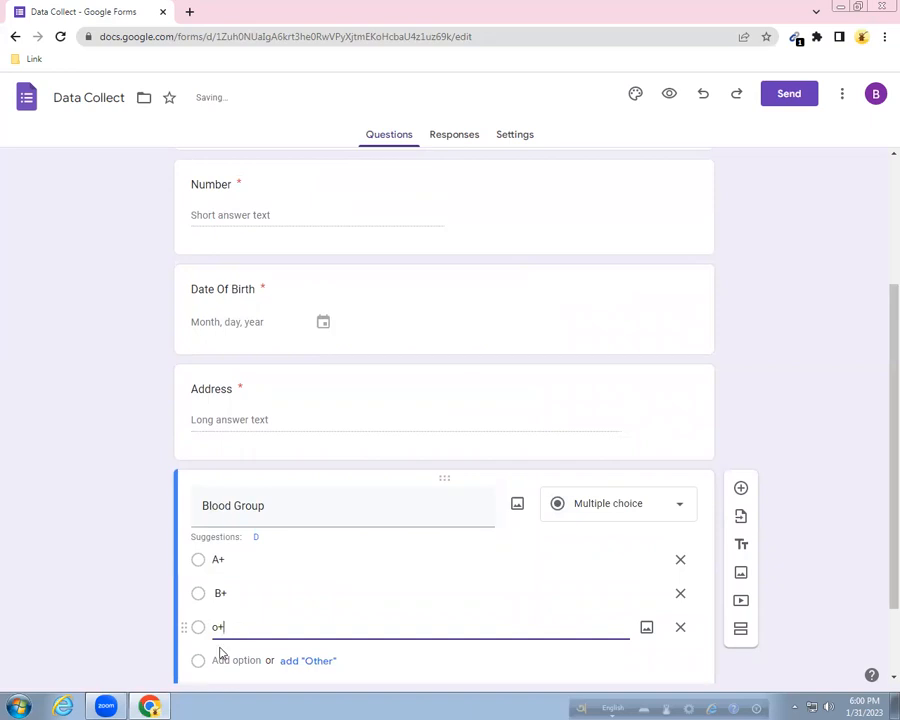
left_click(221, 660)
type("AB")
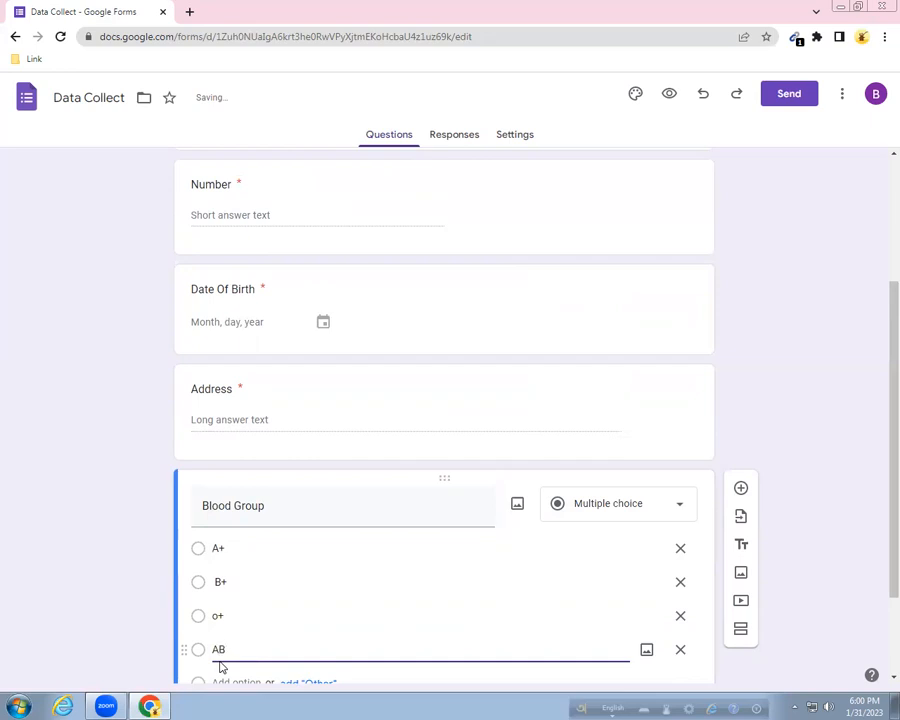
Add options A-, B- and o-, and mark Blood Group required.
key("Return")
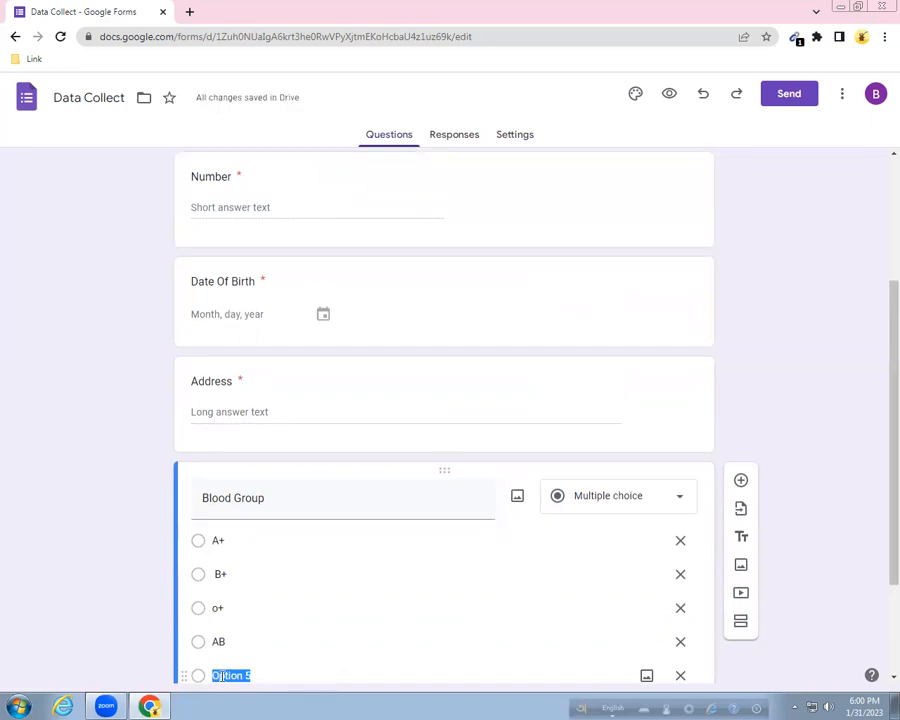
type("A-")
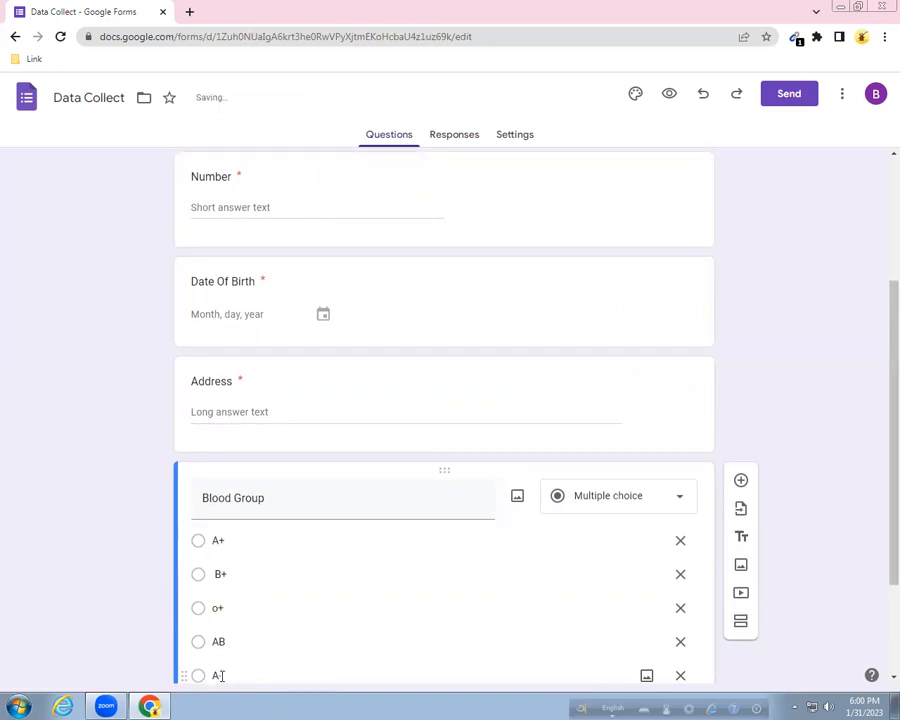
scroll(225, 641, "down", 2)
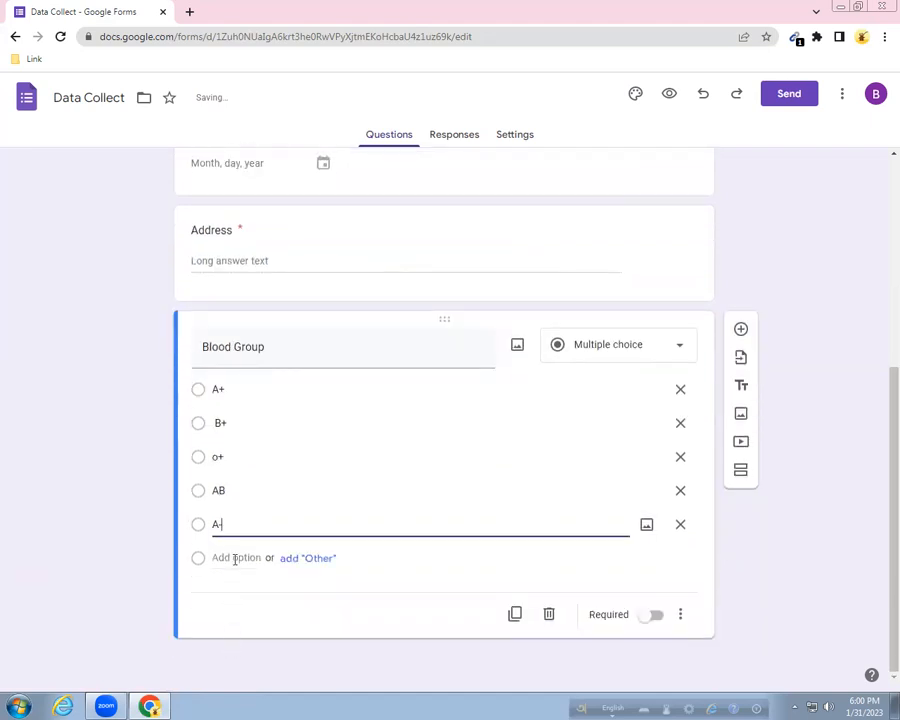
left_click(233, 557)
type("B")
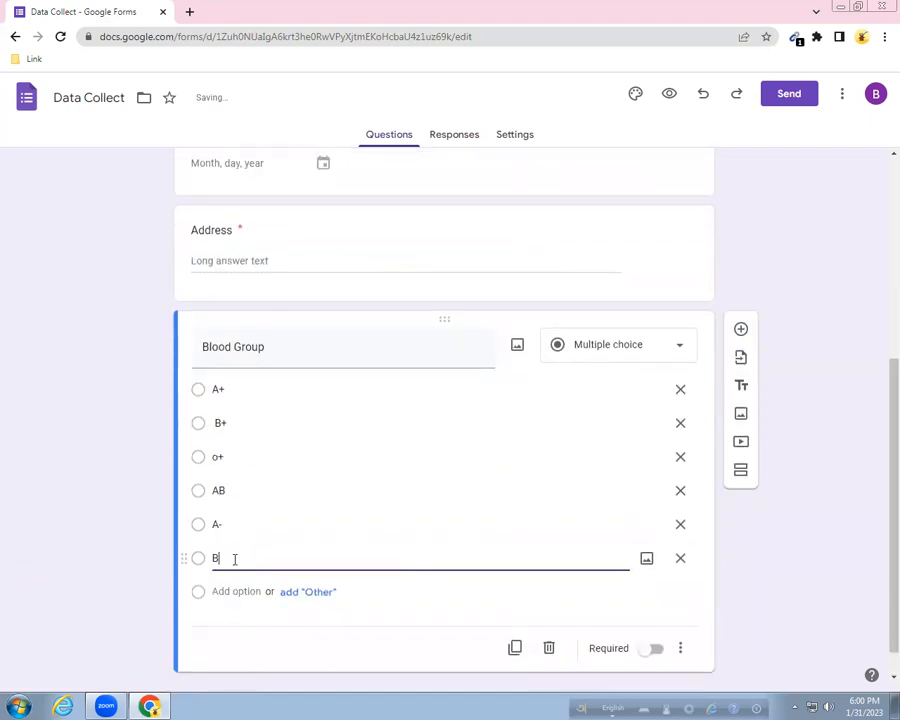
type("-")
left_click(227, 590)
type(")")
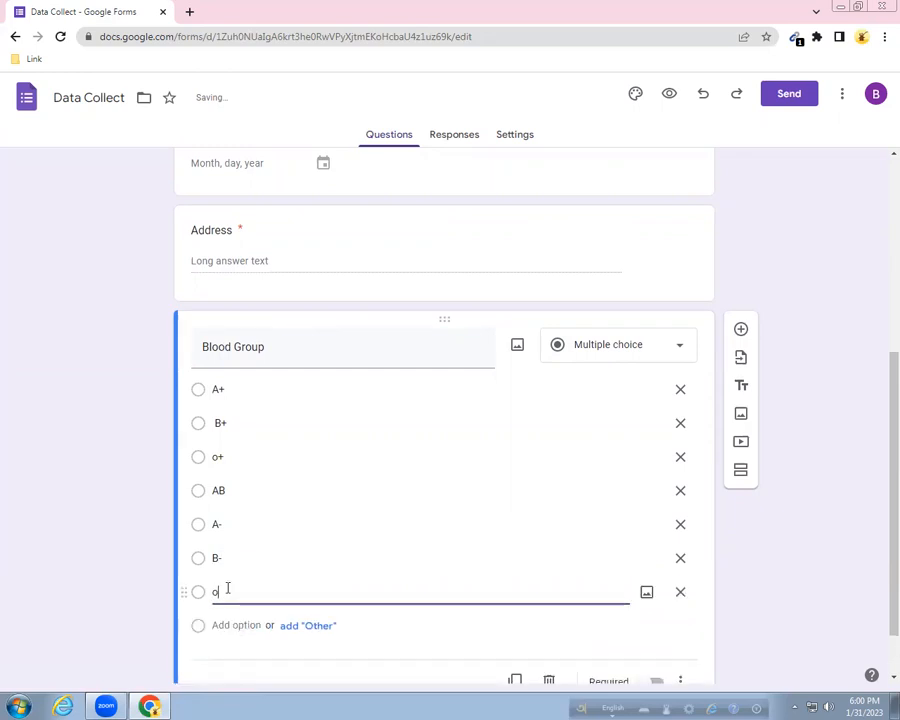
type("-")
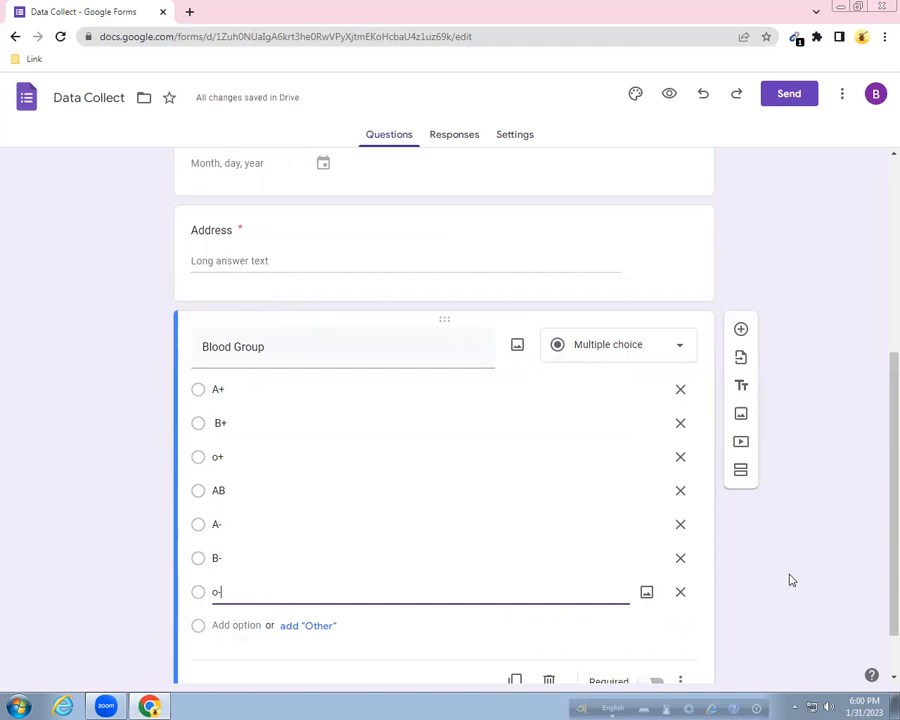
scroll(784, 578, "down", 1)
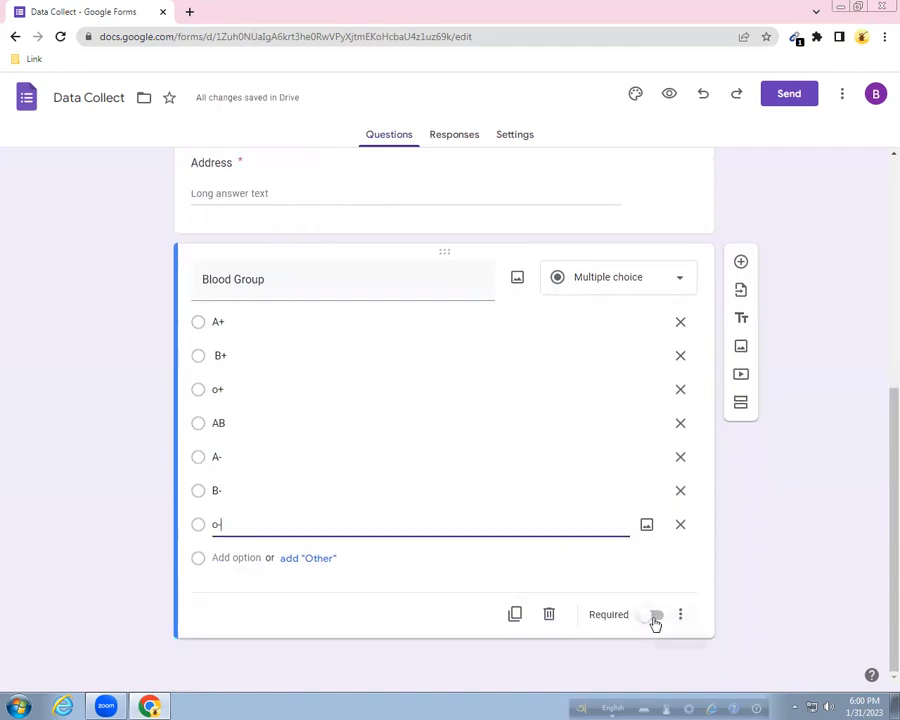
left_click(655, 616)
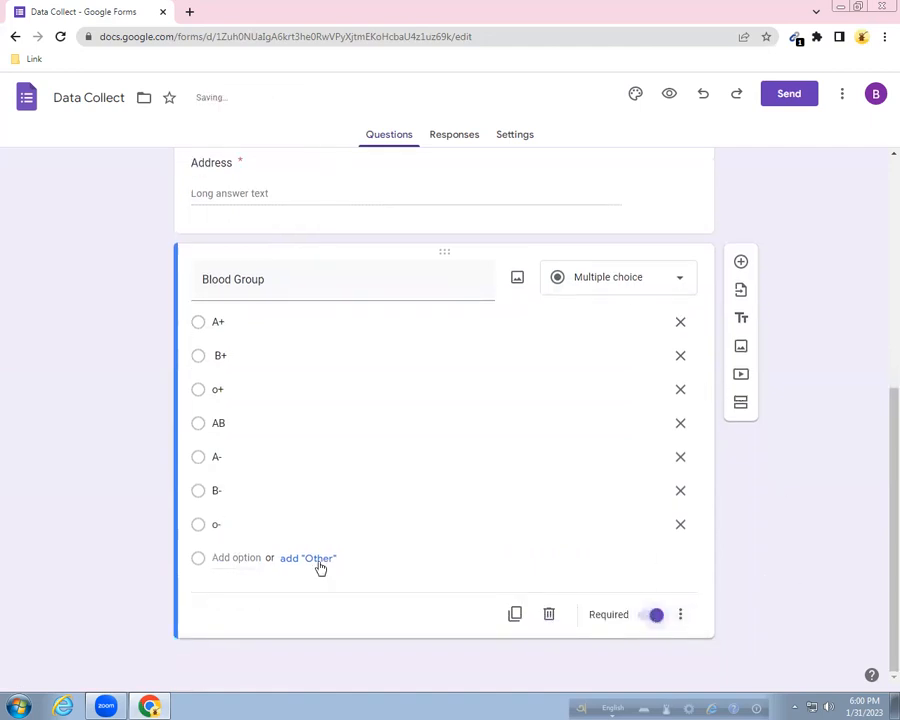
left_click(629, 287)
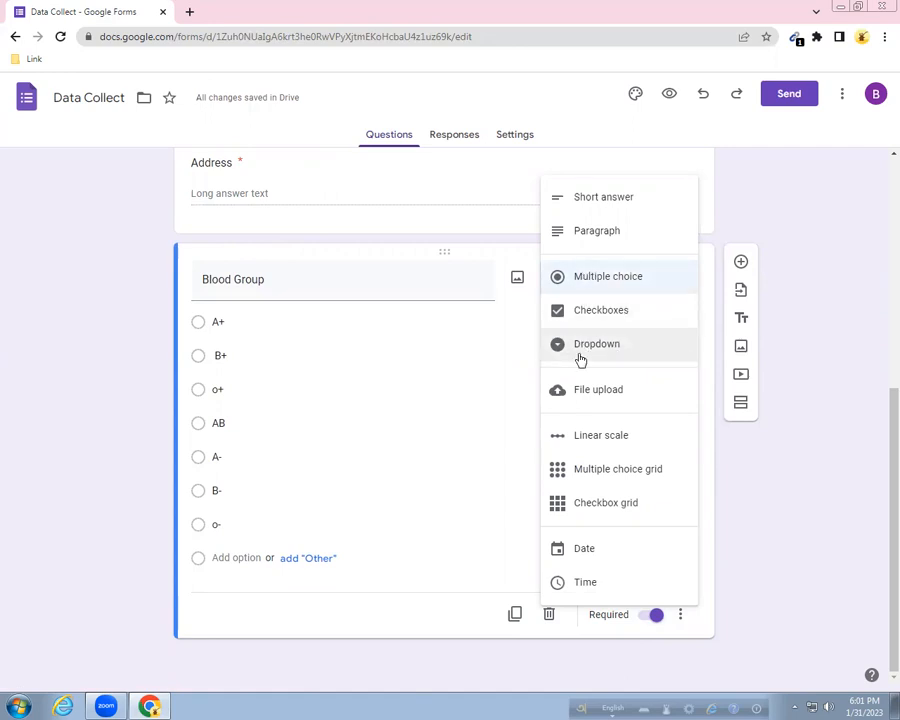
left_click(150, 265)
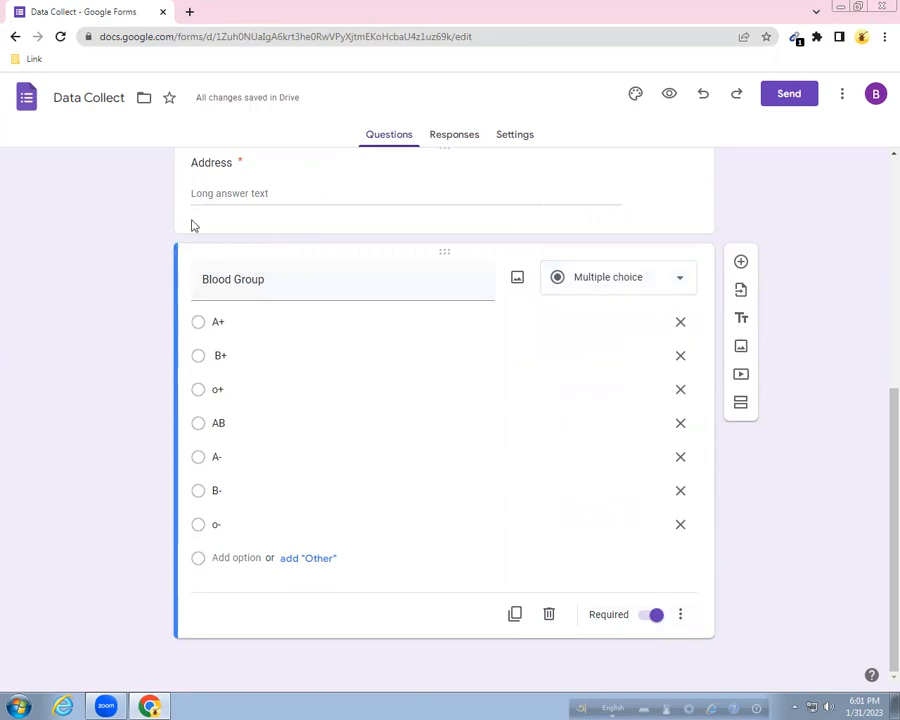
left_click(671, 95)
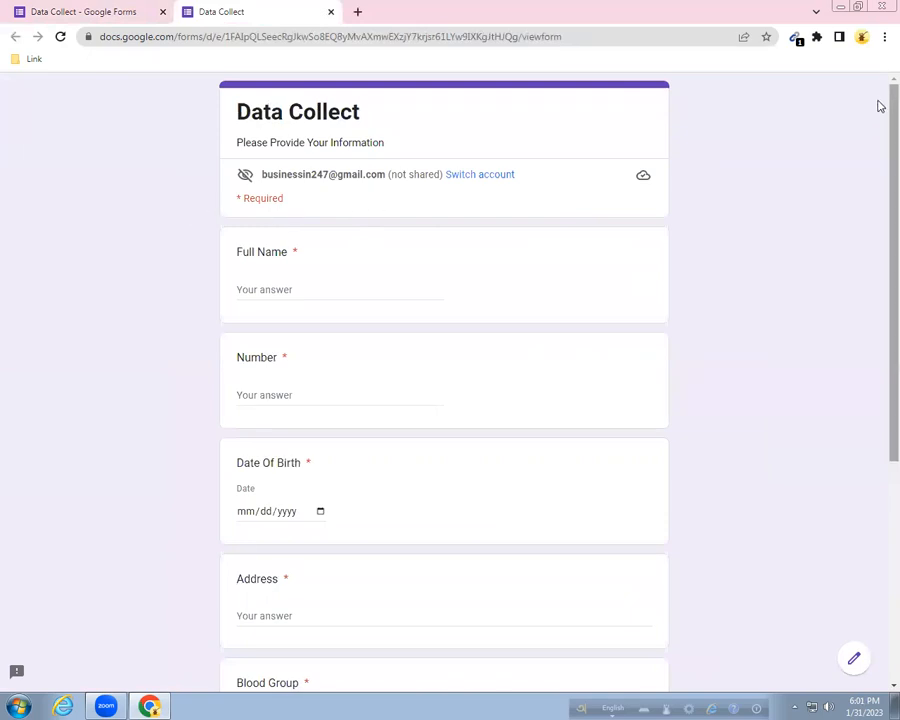
scroll(880, 106, "down", 1)
left_click_drag(880, 116, 880, 327)
scroll(880, 327, "down", 1)
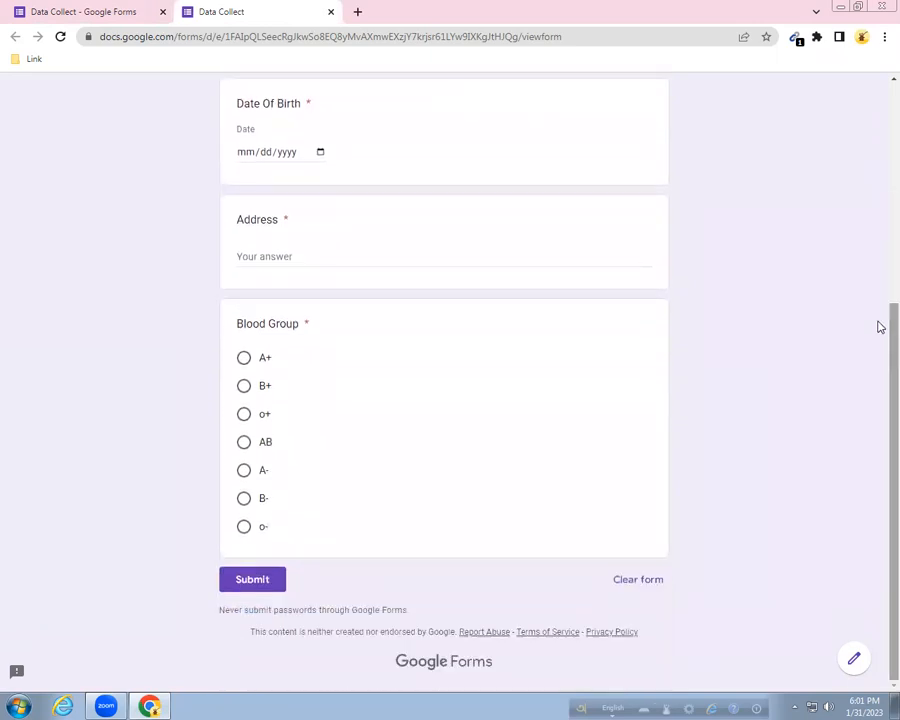
left_click(246, 362)
left_click(245, 388)
left_click(245, 415)
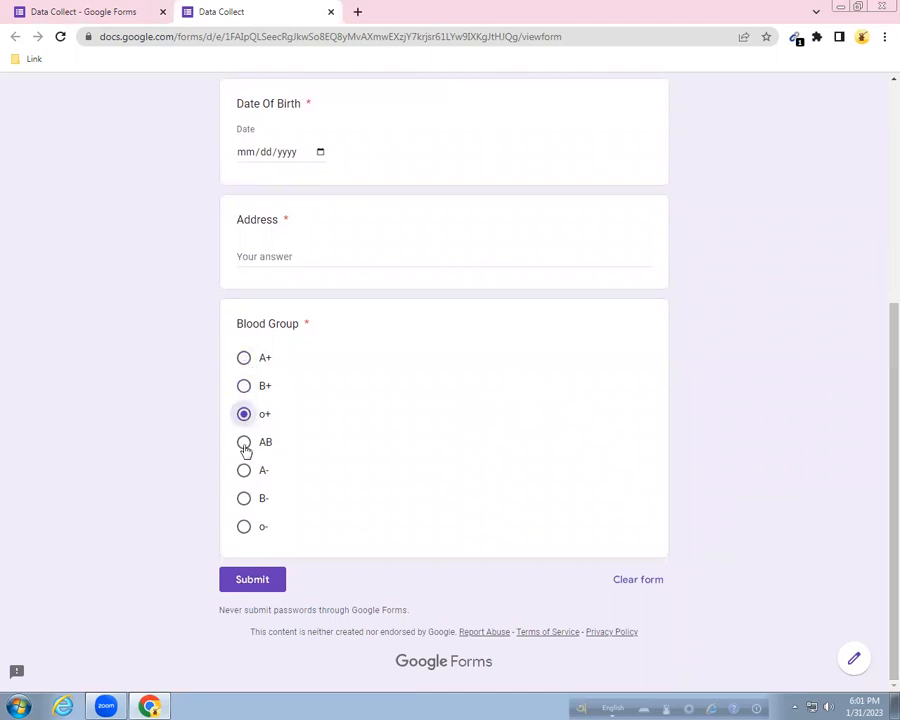
left_click(245, 447)
left_click(245, 474)
left_click(245, 500)
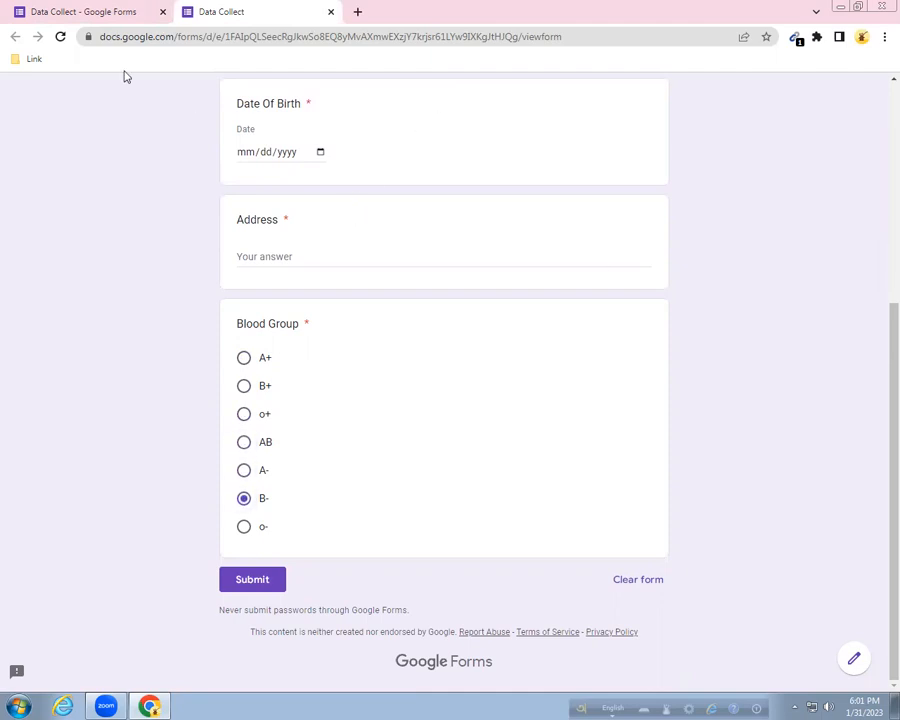
left_click(90, 12)
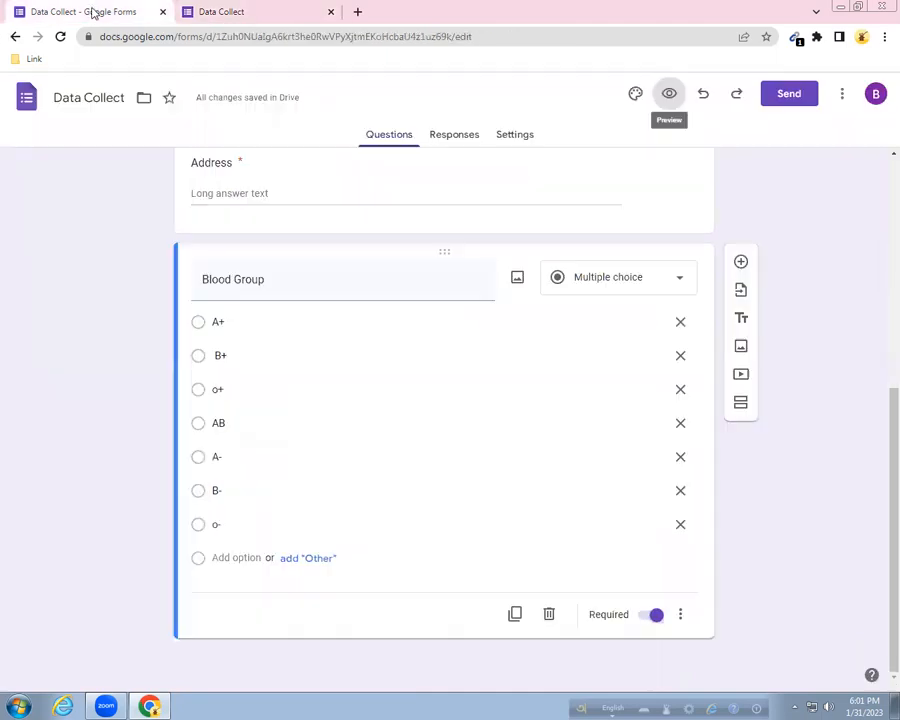
left_click(675, 280)
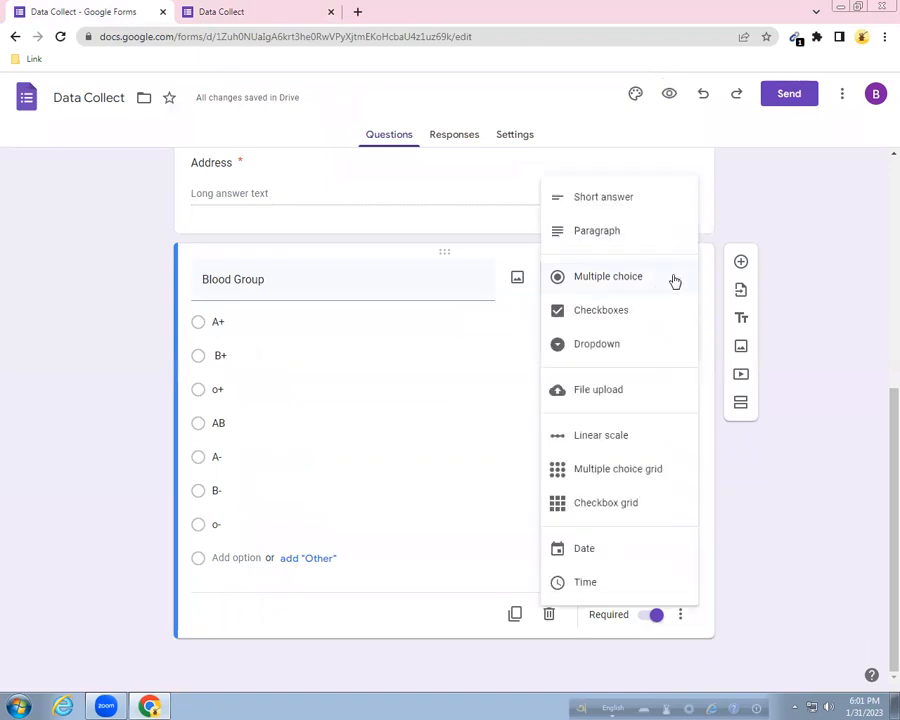
Make Blood Group a dropdown and test it in preview by choosing A+.
left_click(610, 352)
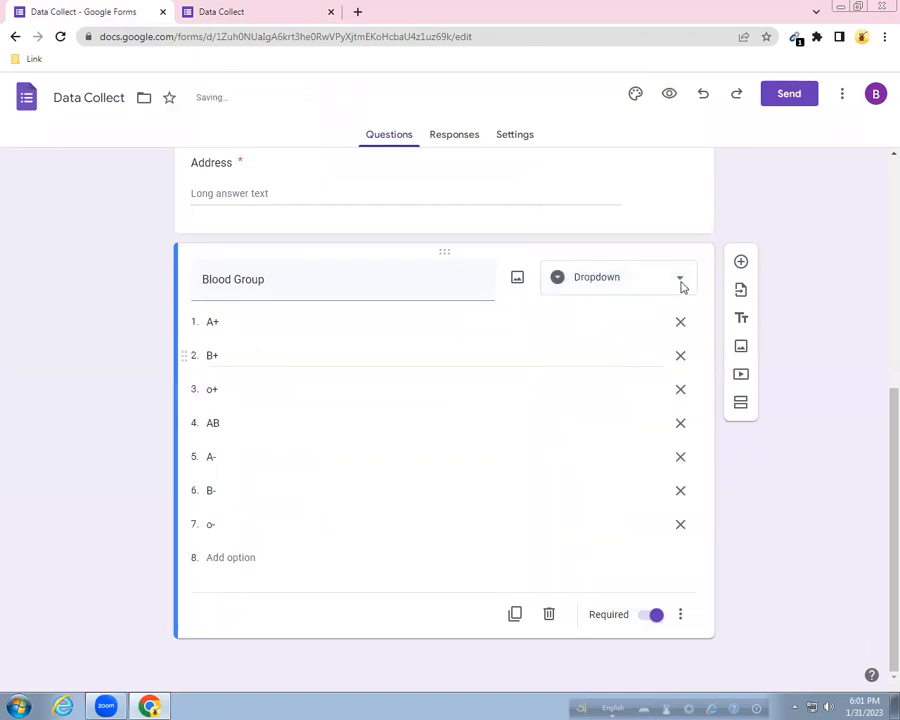
left_click(671, 96)
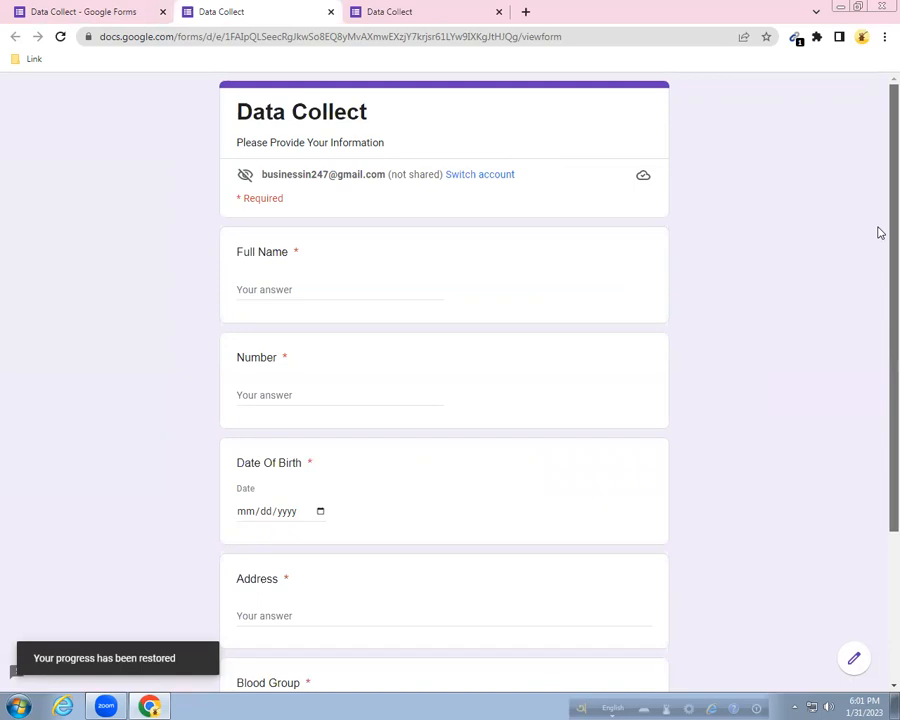
scroll(879, 268, "down", 3)
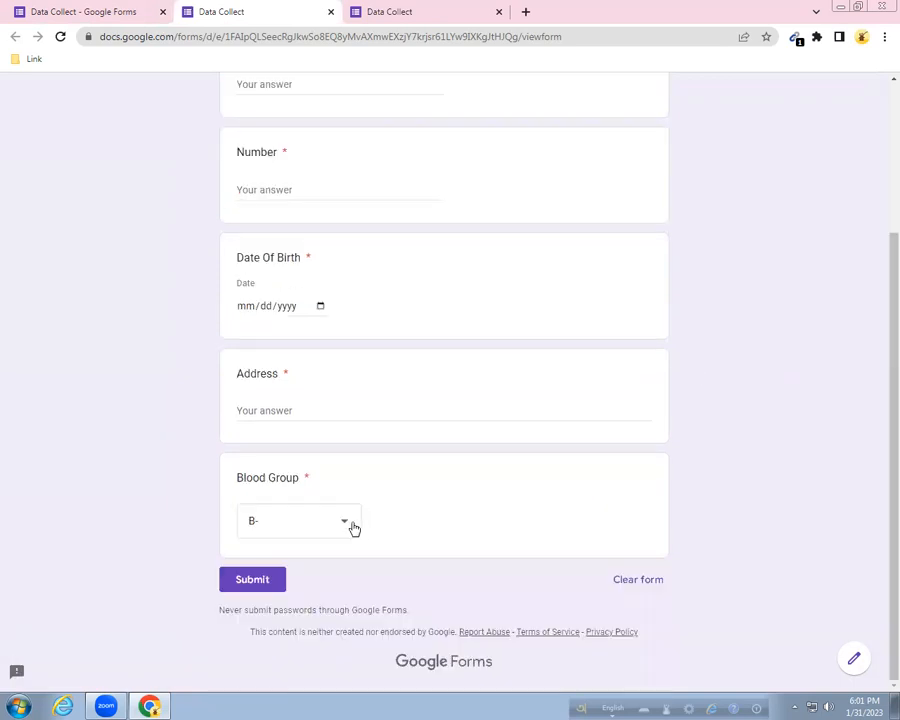
left_click(348, 524)
left_click(274, 363)
scroll(105, 5, "up", 2)
Back in the editor, switch Blood Group to a Checkboxes question.
left_click(90, 8)
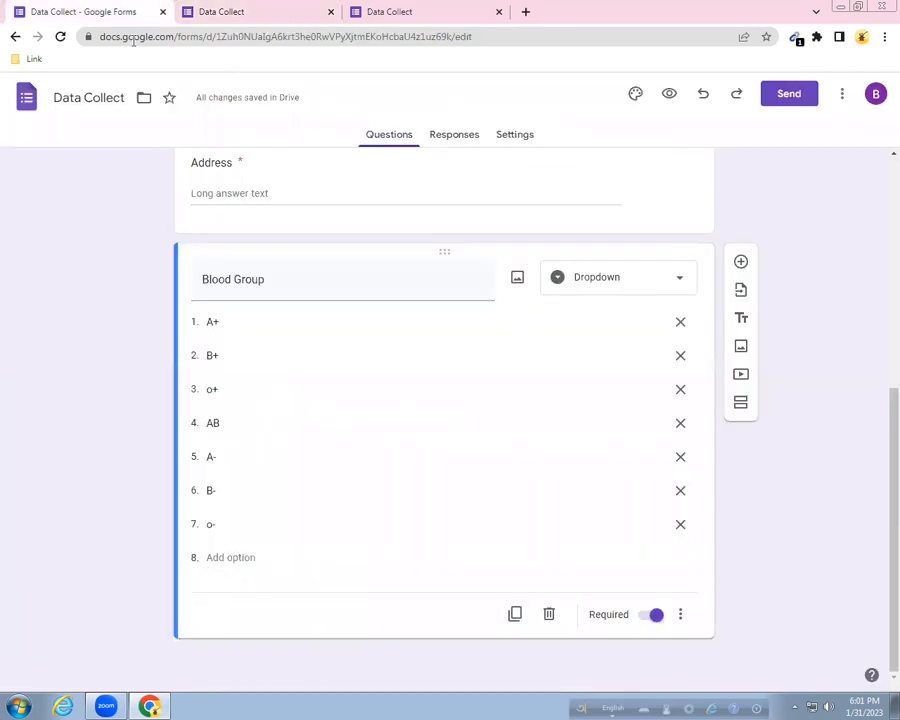
left_click(625, 278)
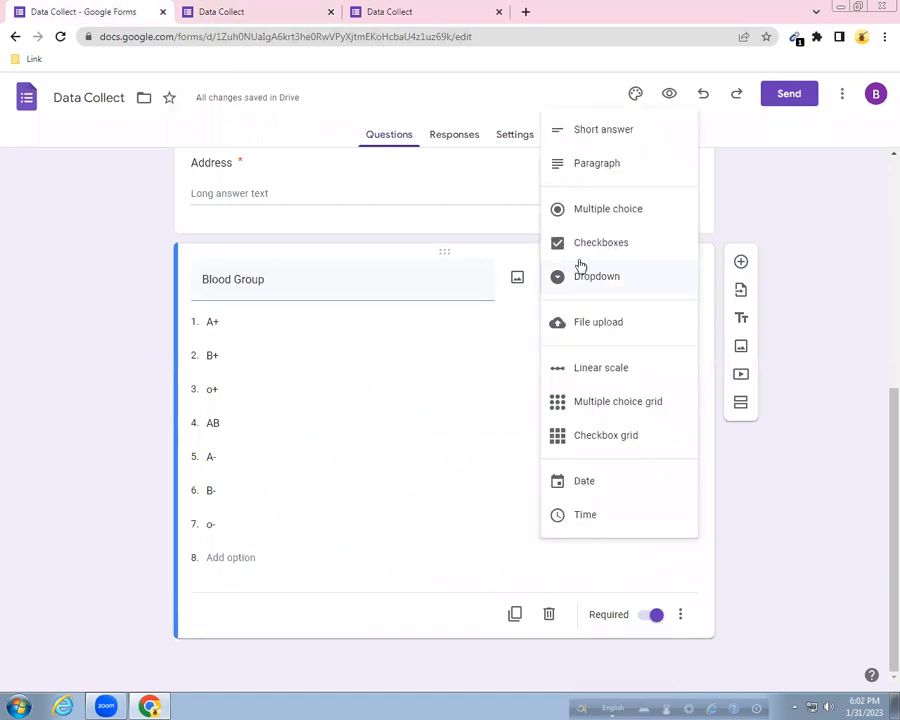
left_click(580, 243)
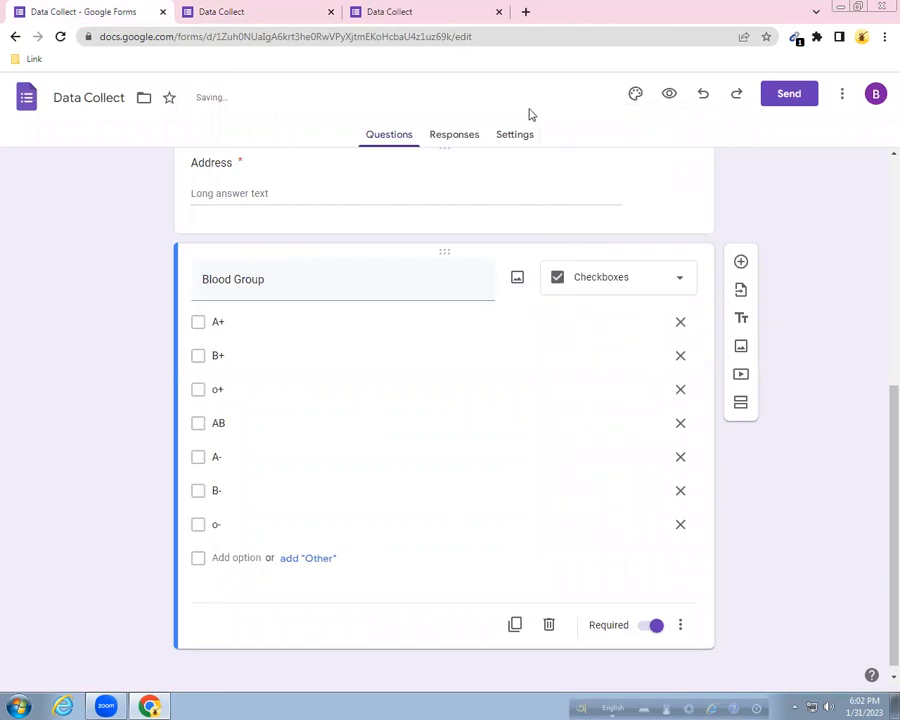
Preview the form and tick B+, O+, AB, A-, B- and O- under Blood Group.
left_click(664, 96)
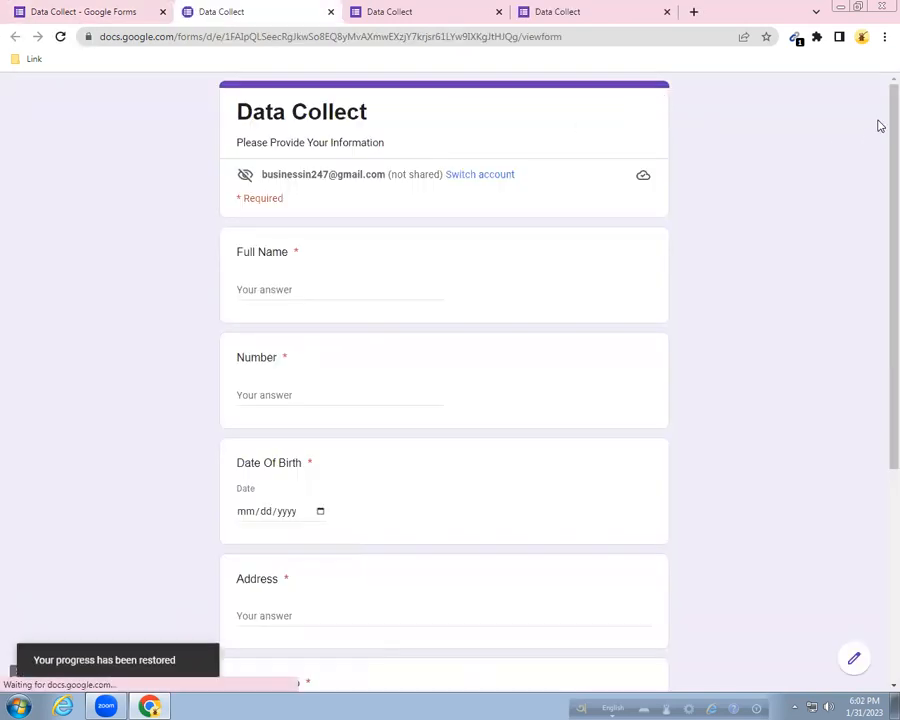
scroll(416, 366, "down", 5)
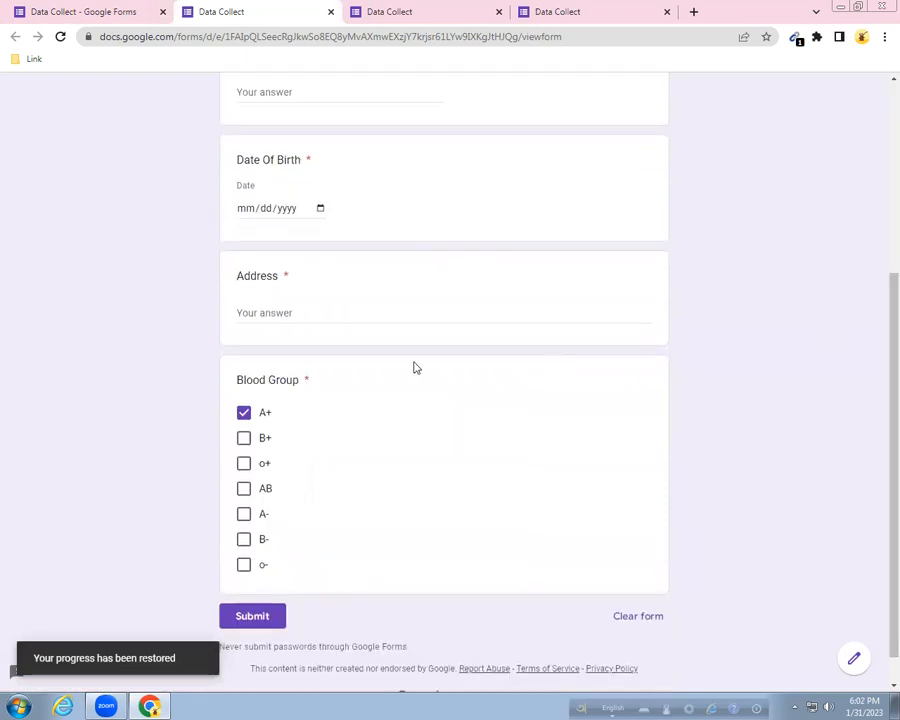
left_click(249, 440)
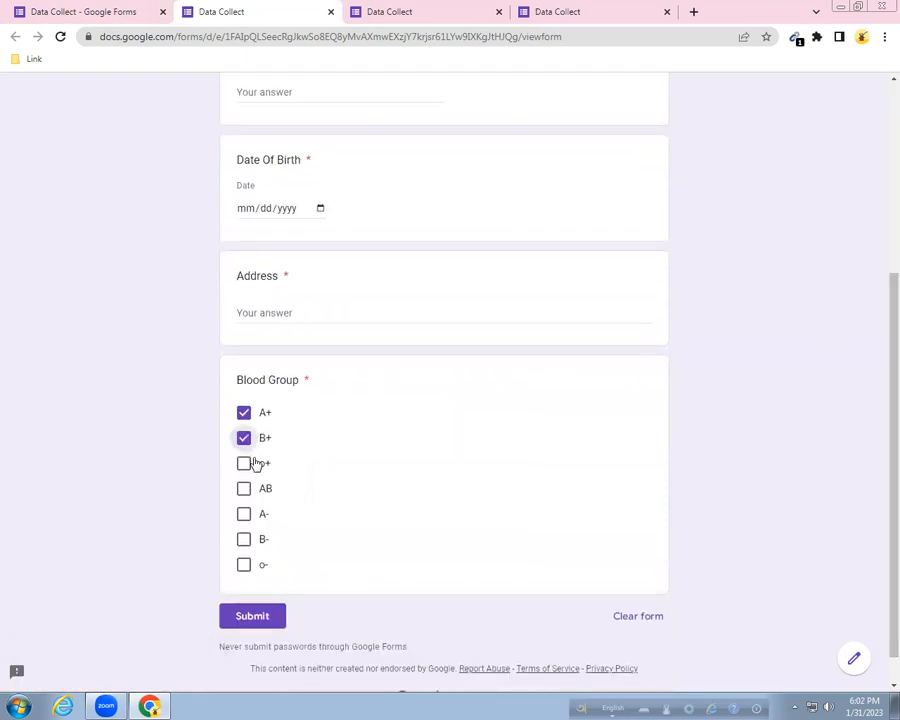
left_click(249, 463)
left_click(246, 491)
left_click(246, 516)
left_click(246, 541)
left_click(245, 566)
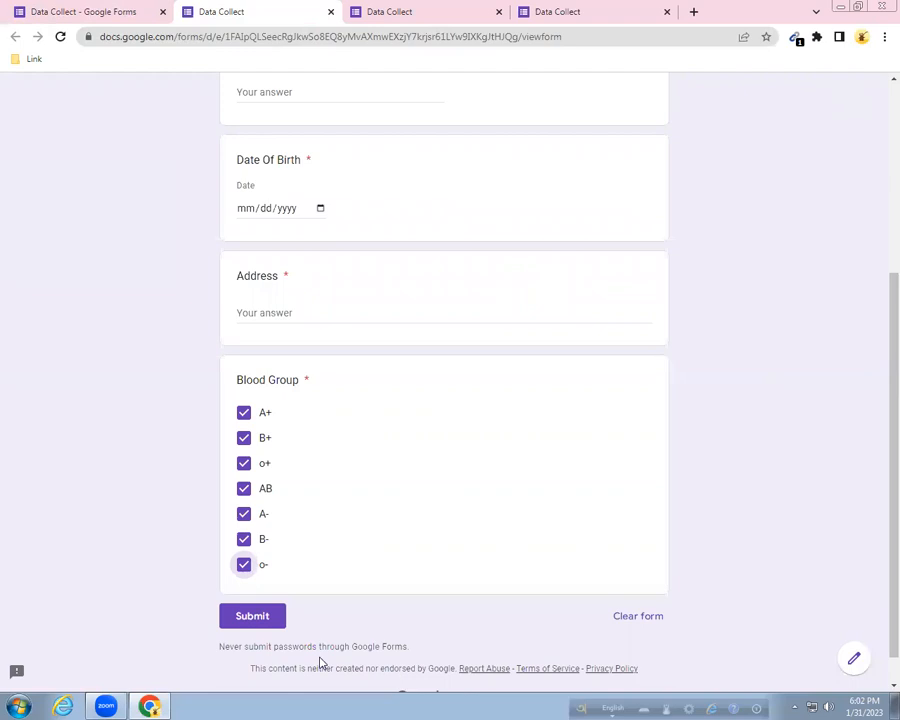
left_click(108, 7)
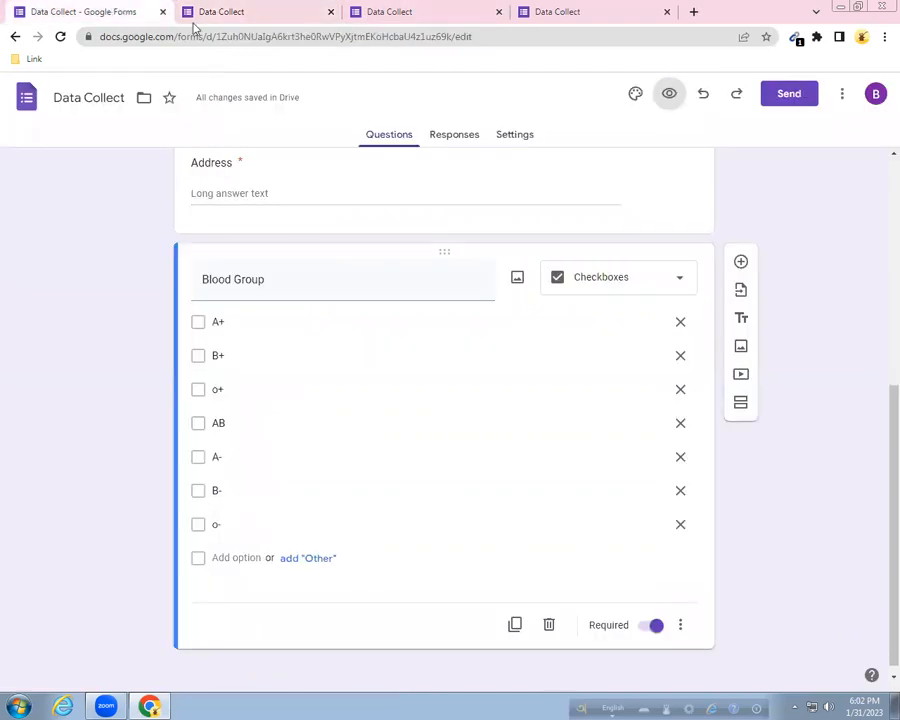
Make Blood Group a Dropdown again and delete the blank question added below it.
left_click(679, 287)
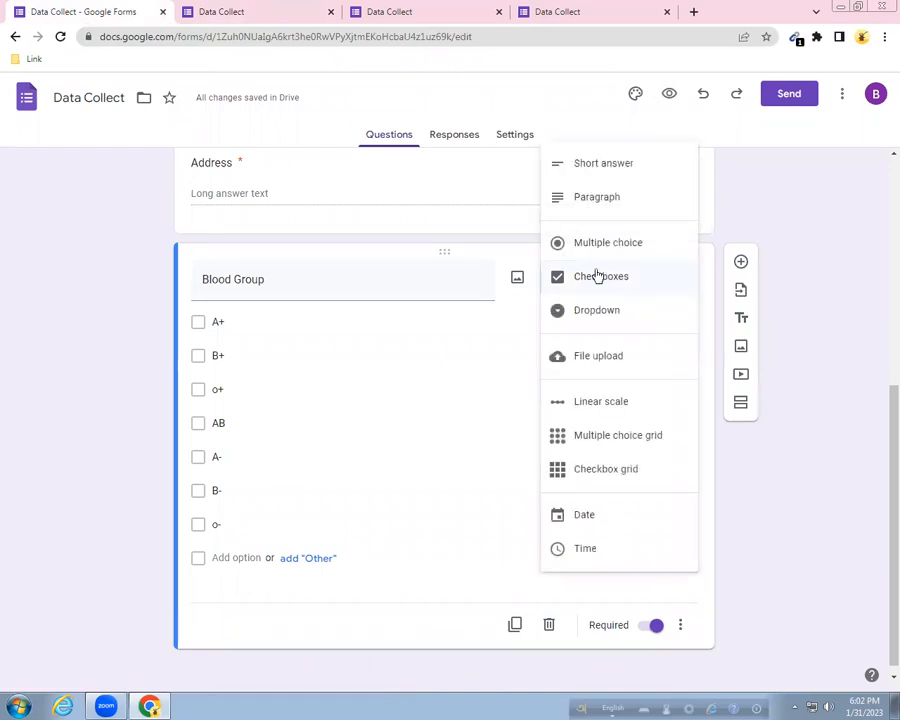
left_click(598, 310)
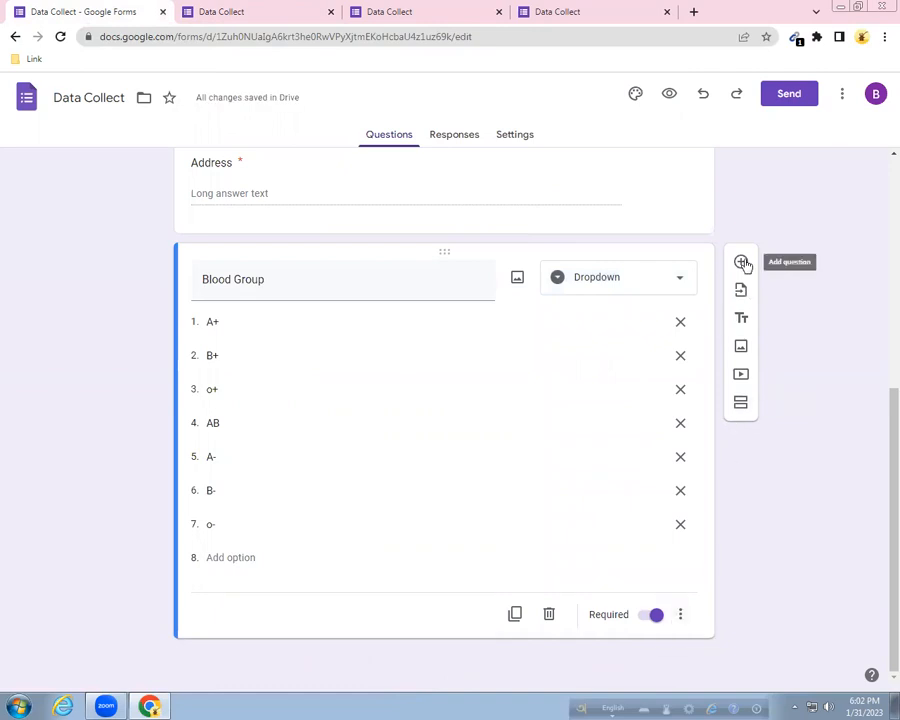
left_click(743, 263)
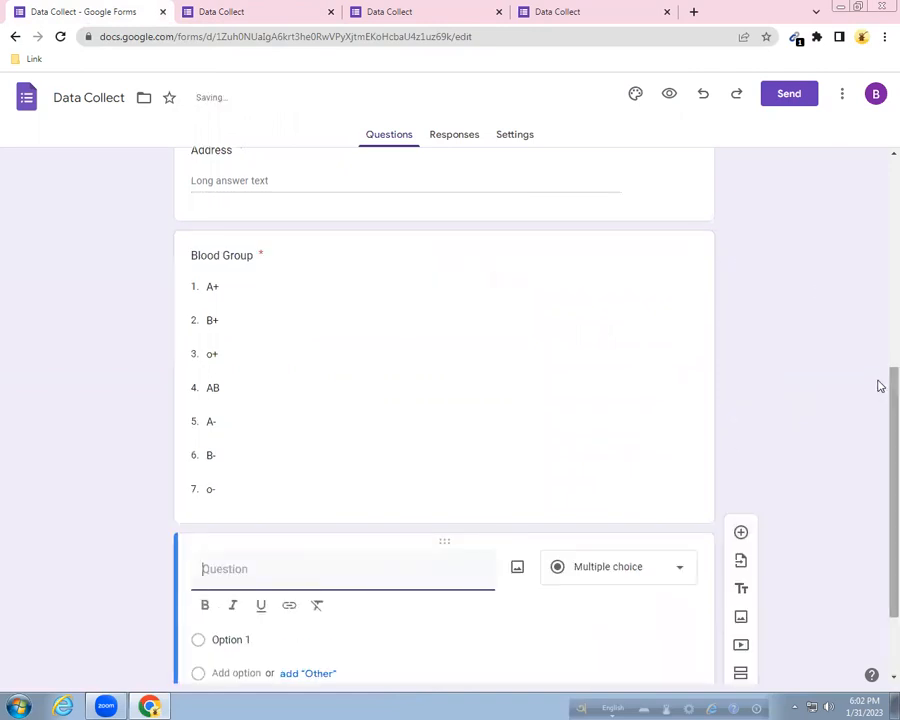
scroll(878, 410, "down", 2)
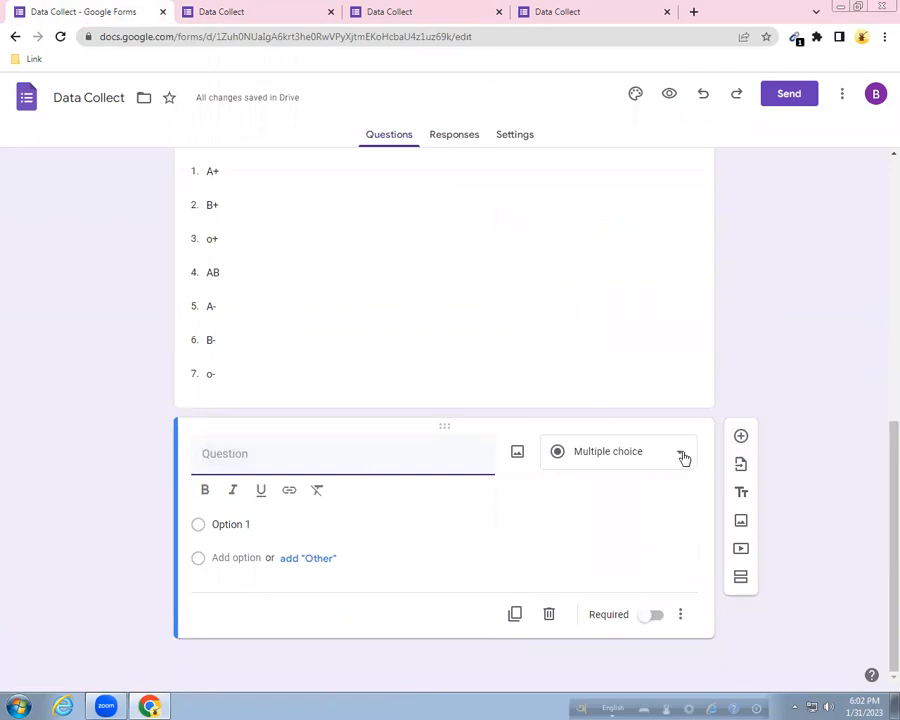
left_click(684, 457)
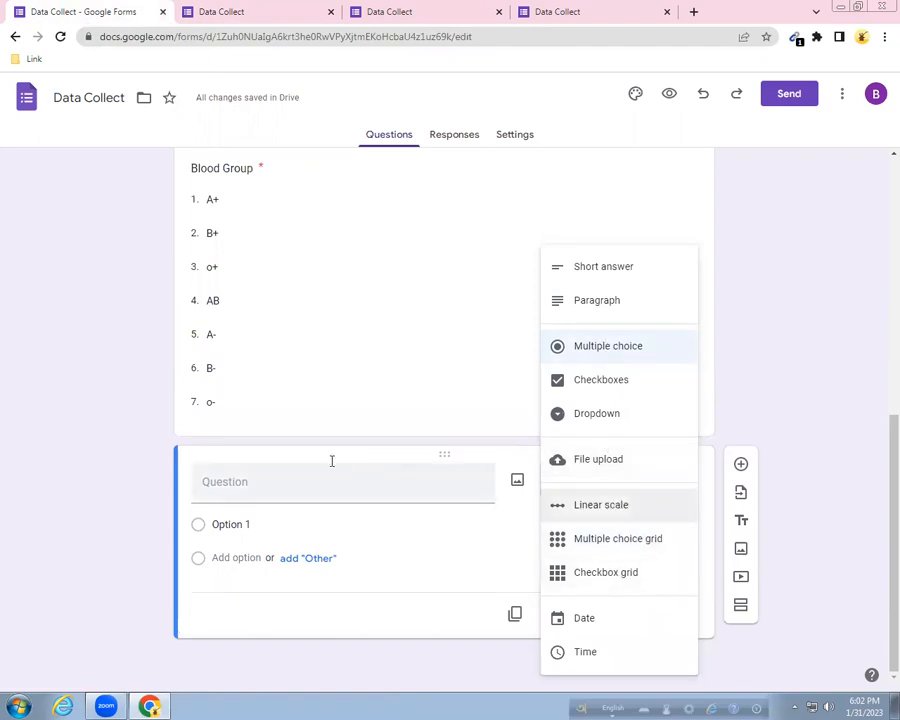
left_click(506, 554)
left_click(551, 615)
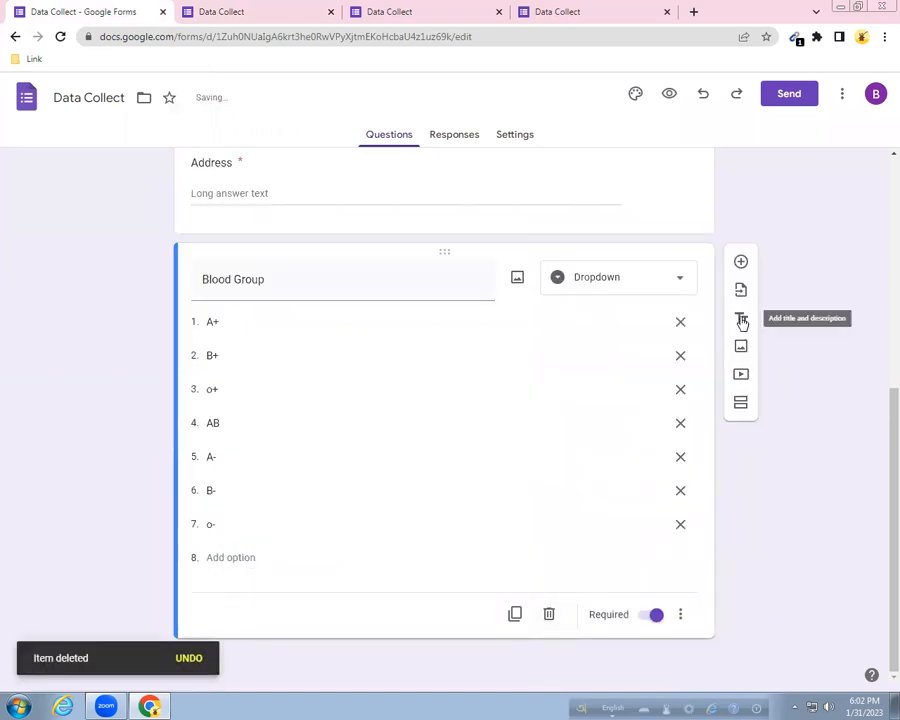
Add a title block after Blood Group reading 'Thank You' and make it bold.
left_click(741, 319)
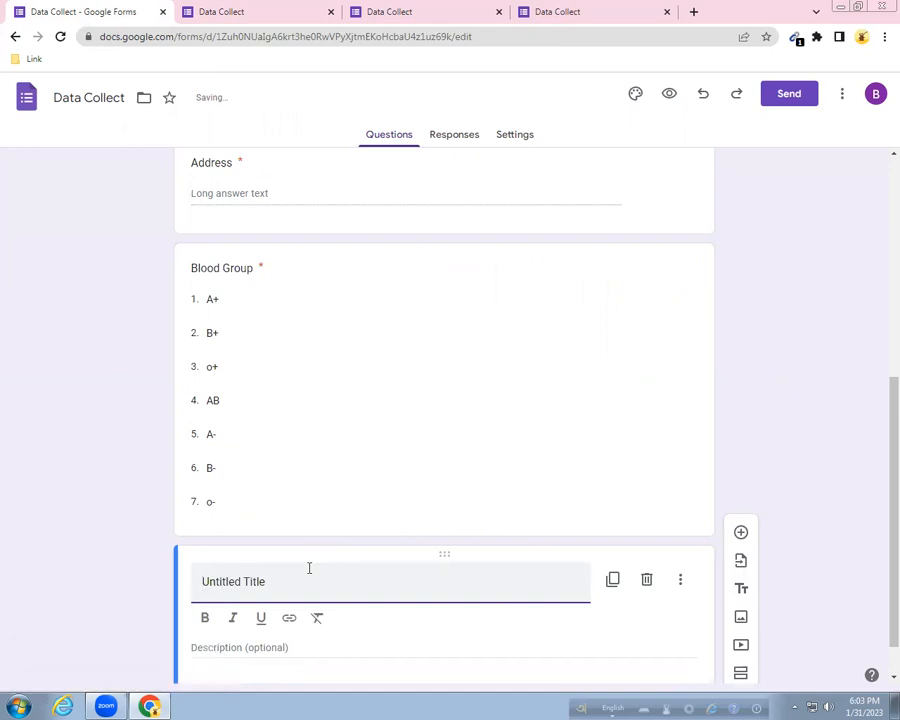
key("BackSpace")
key("BackSpace")
key("BackSpace")
key("BackSpace")
key("BackSpace")
key("BackSpace")
key("BackSpace")
key("BackSpace")
key("BackSpace")
key("BackSpace")
key("BackSpace")
key("BackSpace")
key("BackSpace")
key("BackSpace")
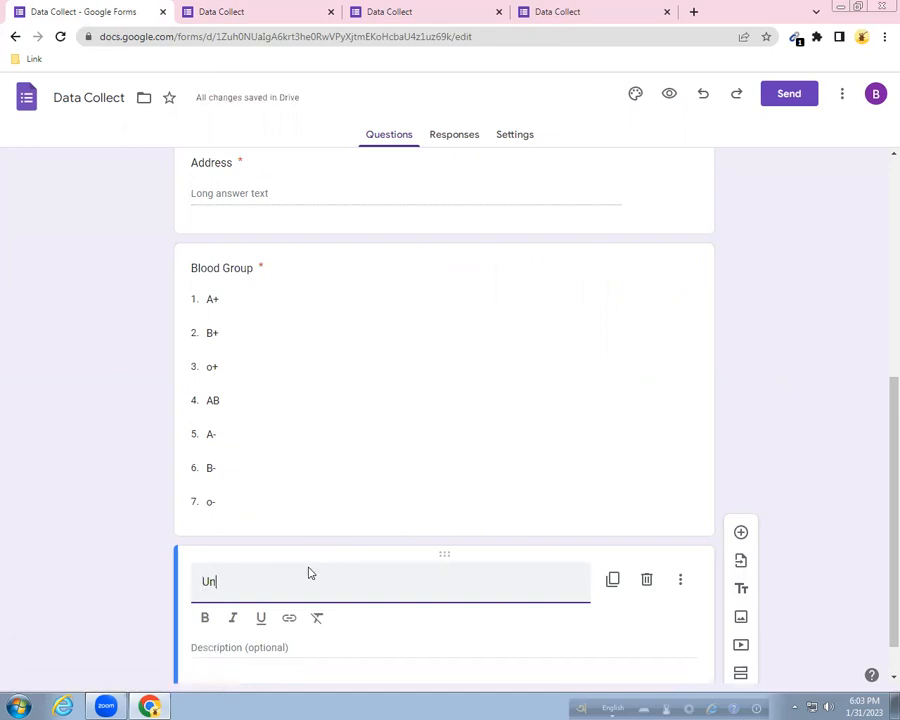
type("Thank You")
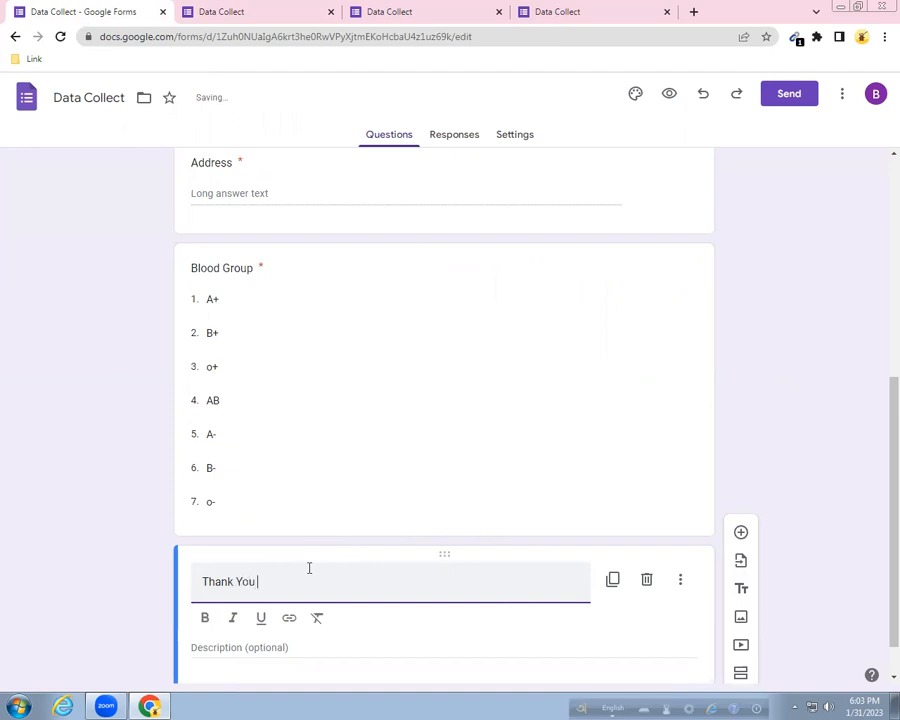
triple_click(243, 578)
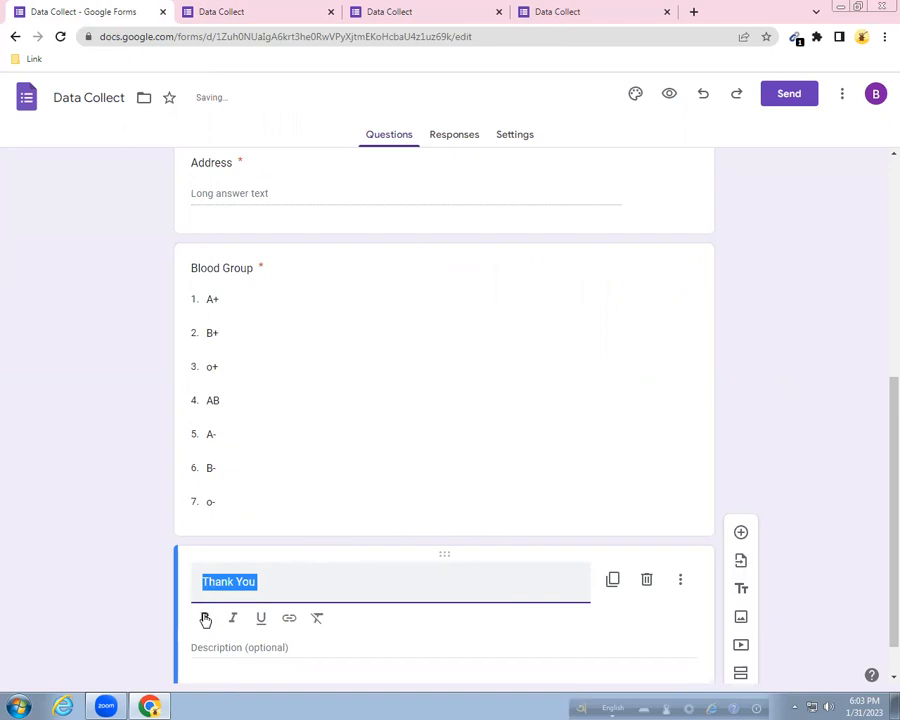
left_click(204, 617)
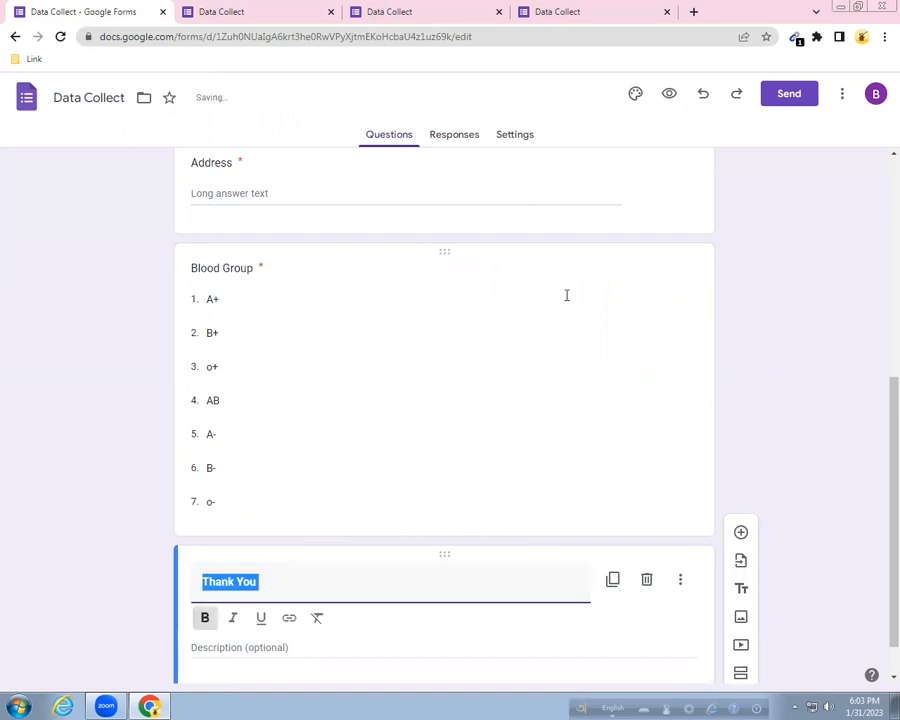
left_click(785, 334)
scroll(783, 332, "up", 6)
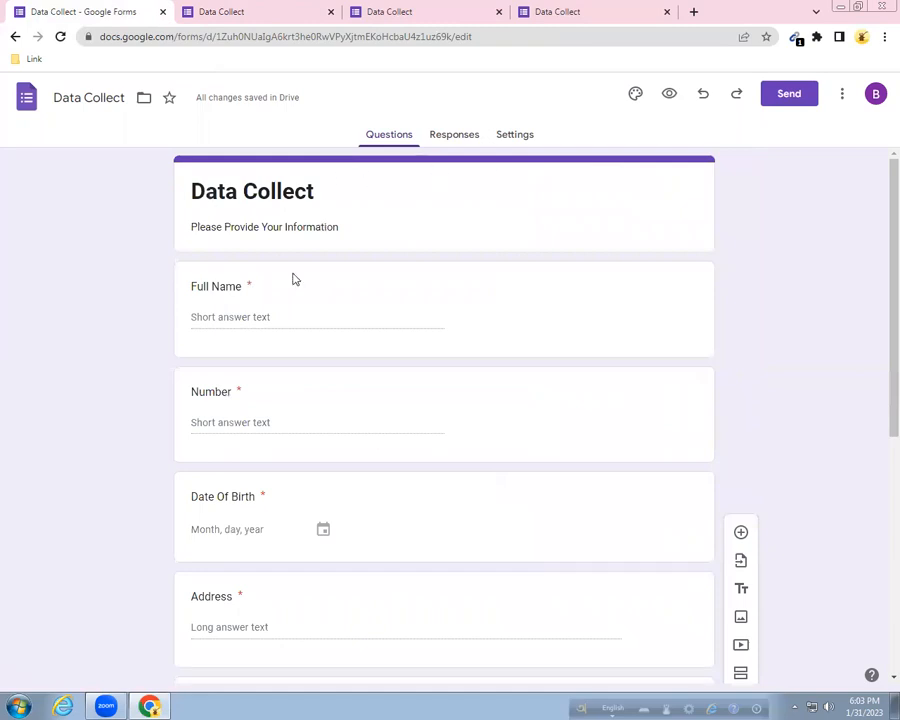
Insert the purple bubbles image as the form's header image.
left_click(636, 97)
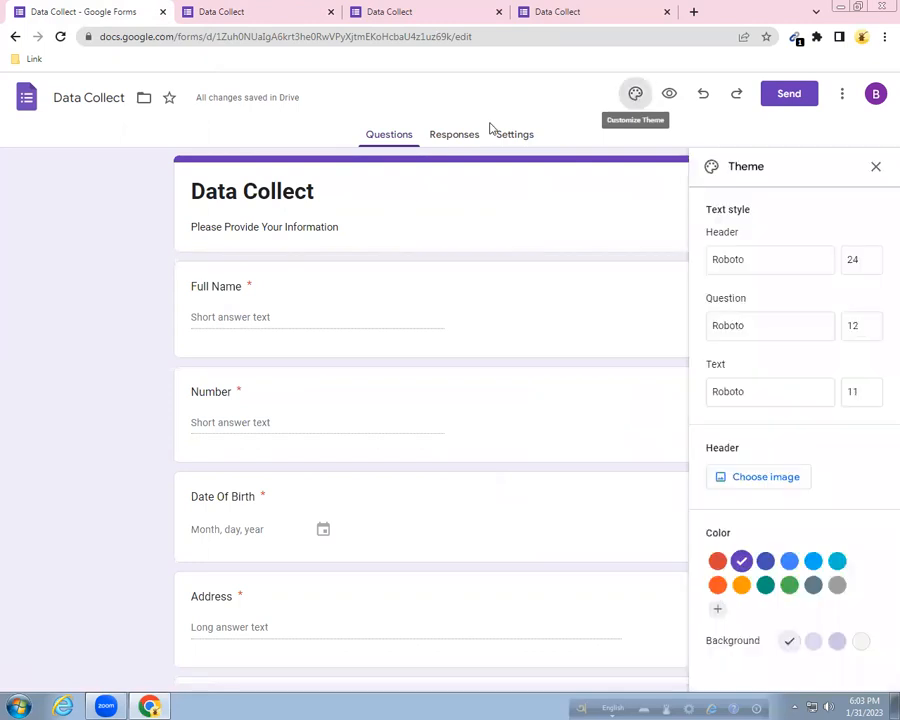
left_click(766, 480)
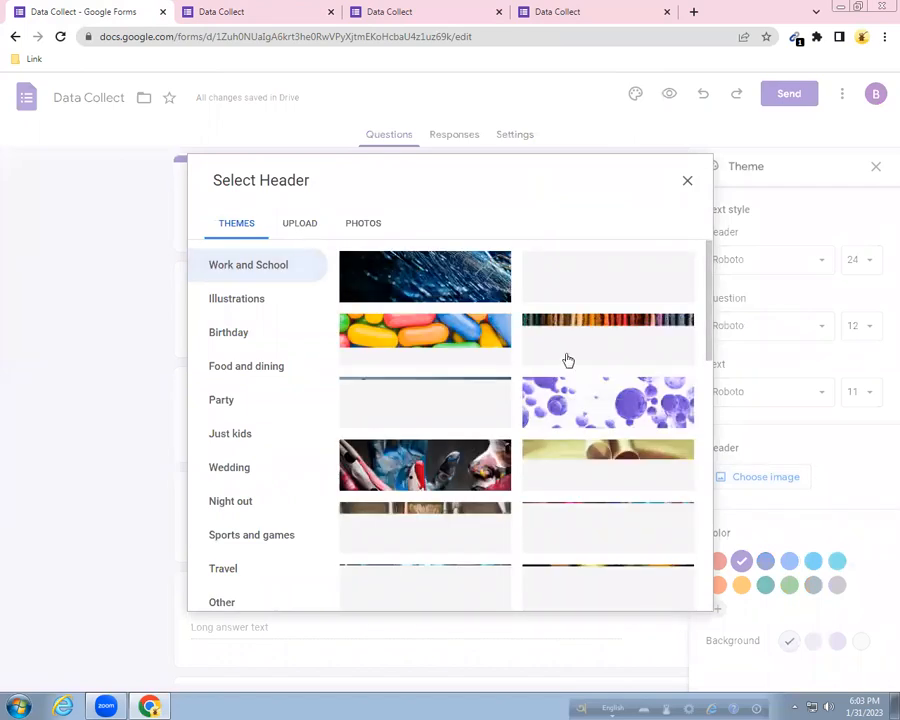
left_click(605, 418)
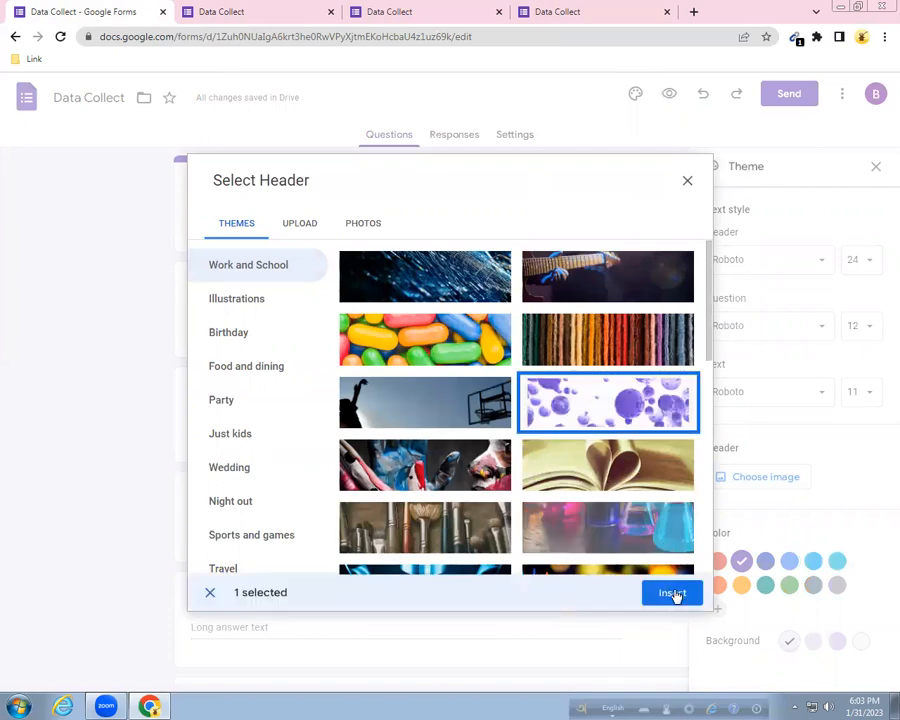
left_click(675, 592)
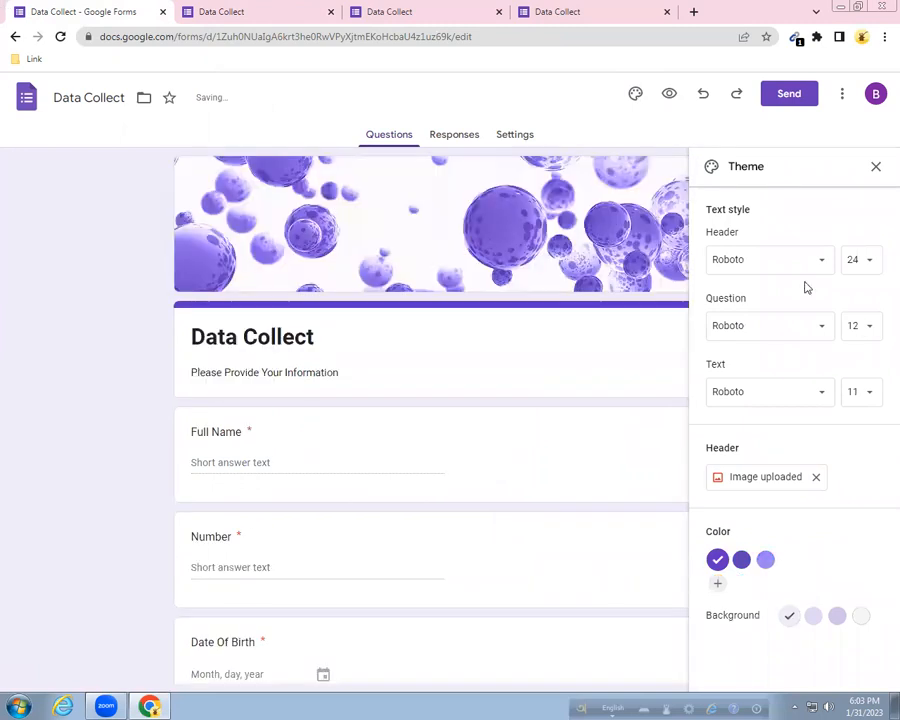
Set the theme fonts to Pacifico for header, Impact for questions, Arial for text.
left_click(821, 263)
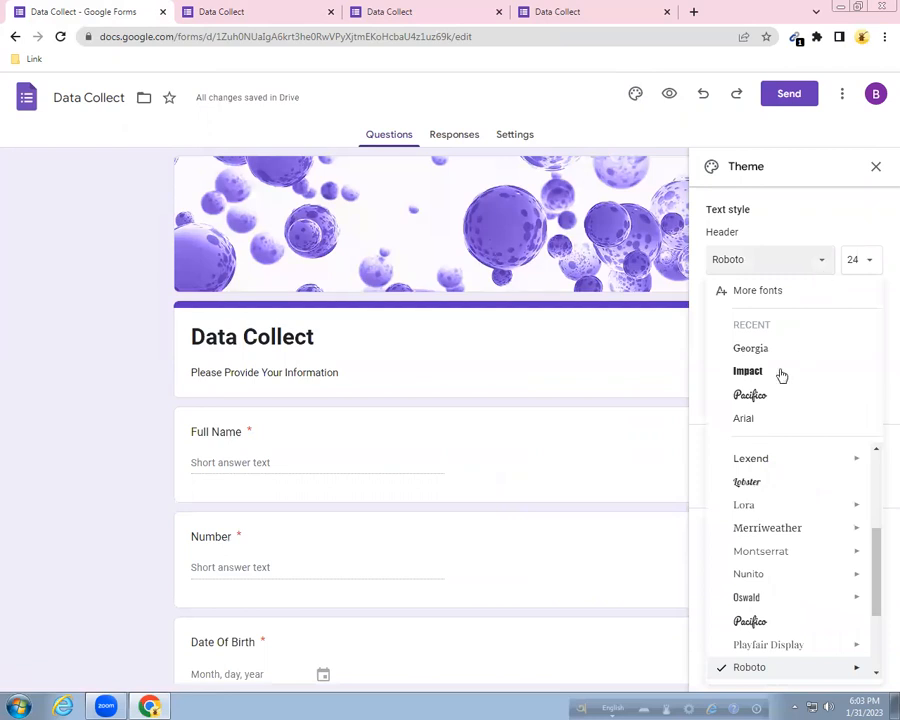
left_click(753, 396)
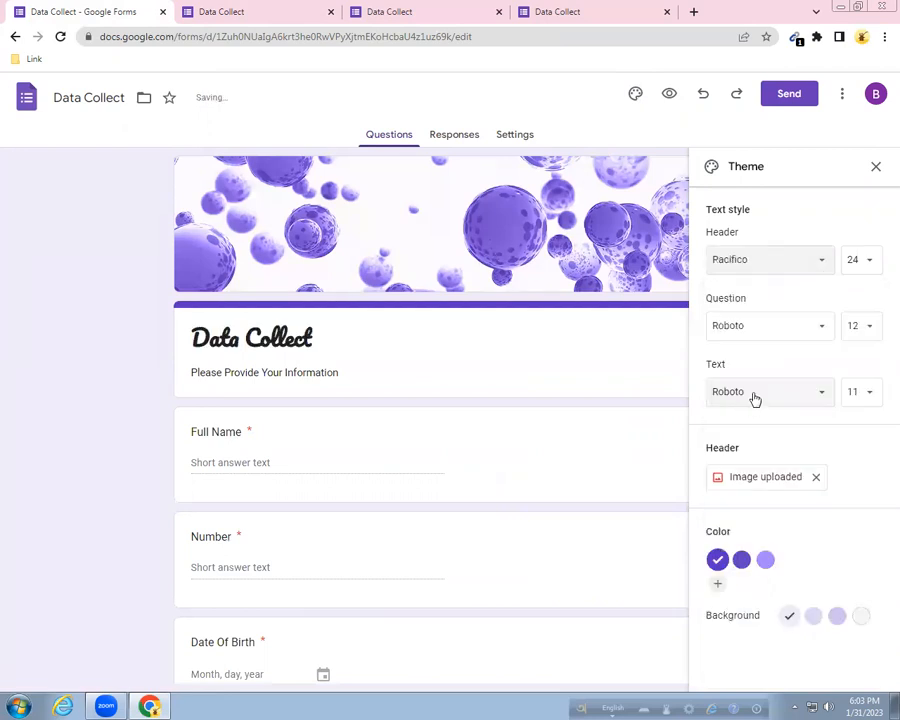
left_click(752, 333)
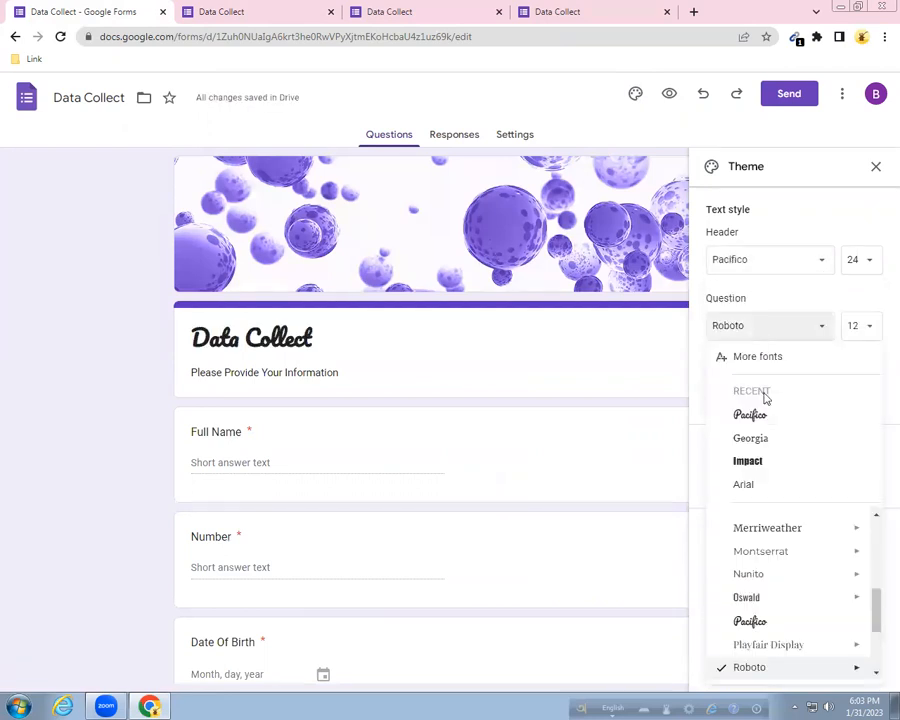
left_click(747, 463)
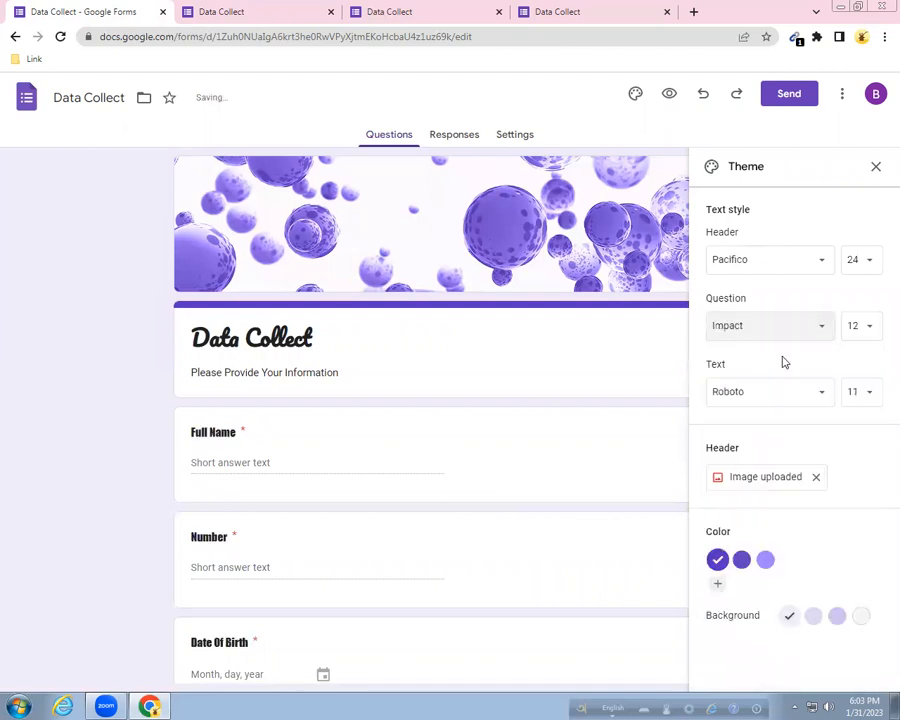
left_click(786, 400)
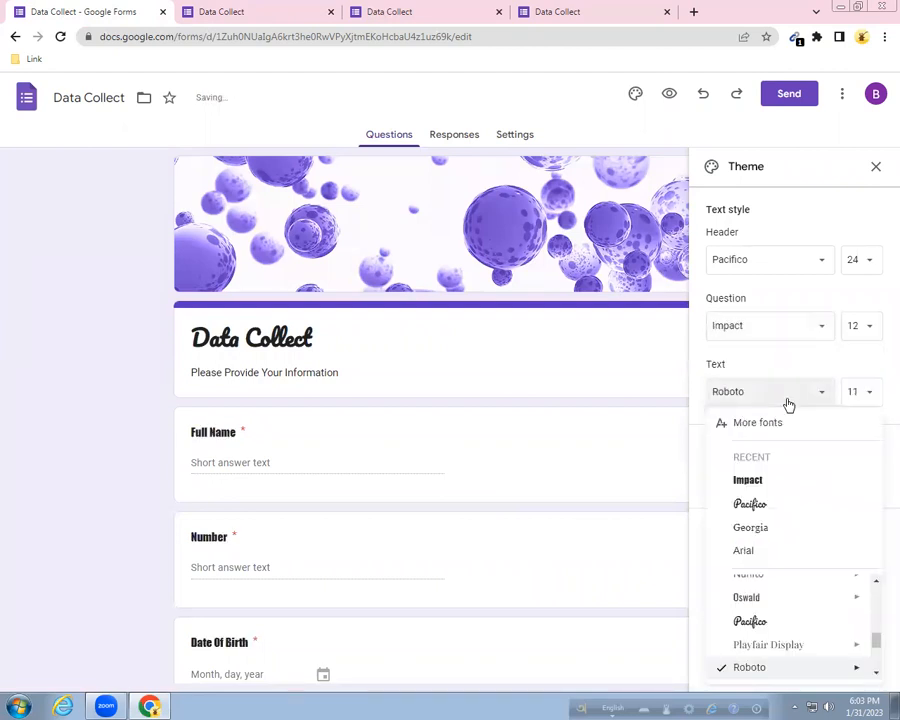
left_click(760, 550)
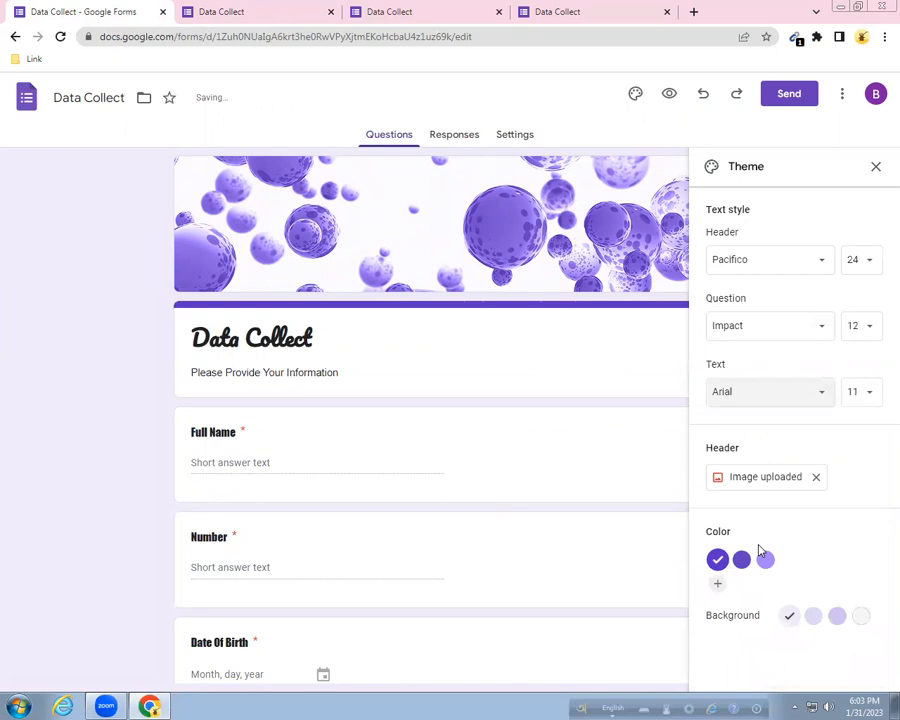
left_click(877, 167)
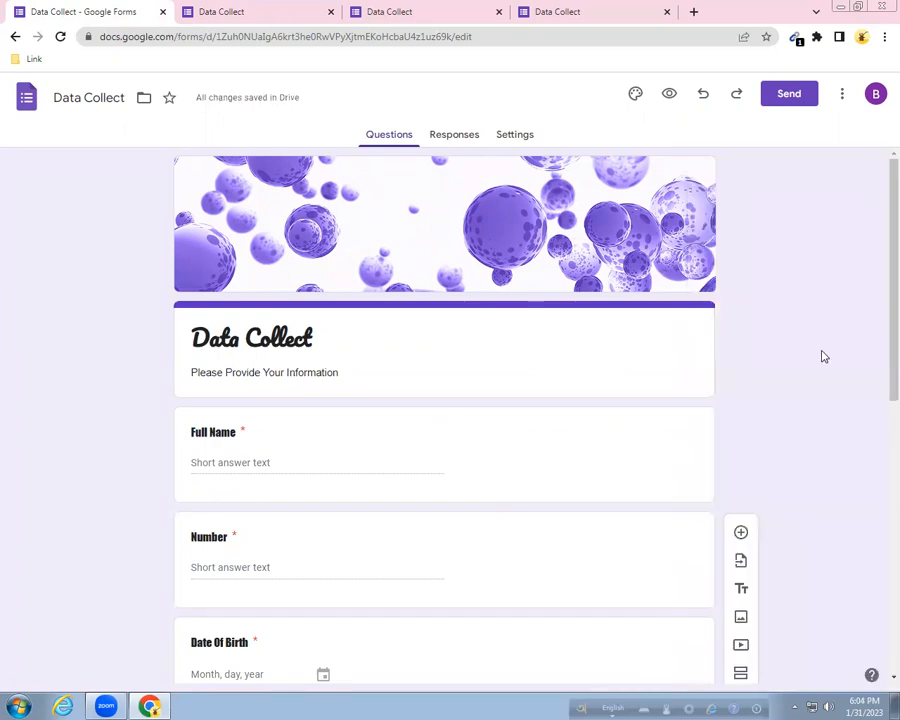
In form Settings, toggle the limit-to-1-response option on and back off.
scroll(818, 378, "down", 5)
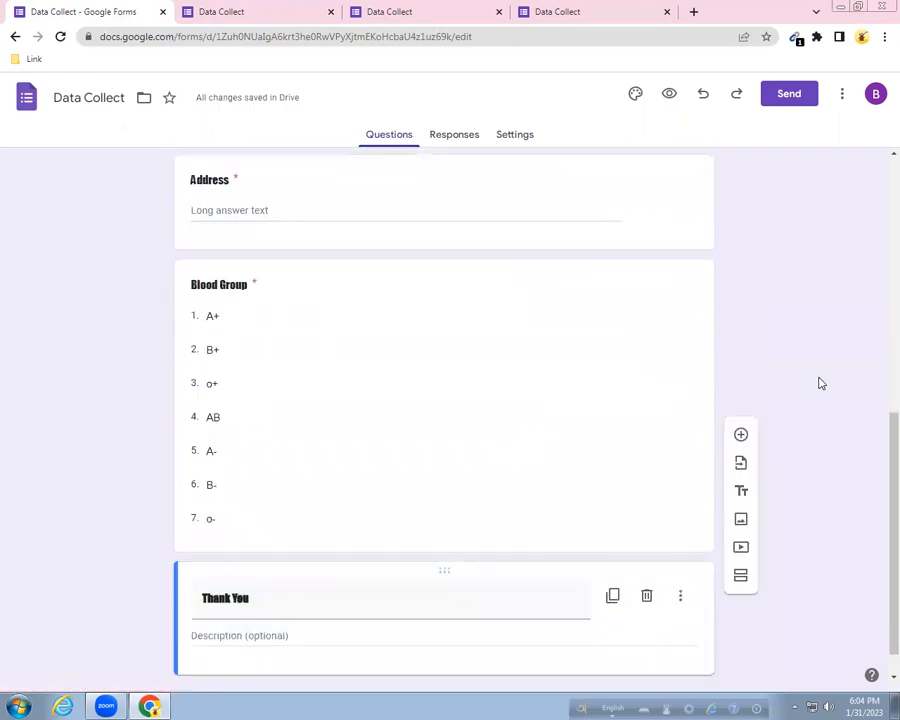
scroll(818, 383, "up", 6)
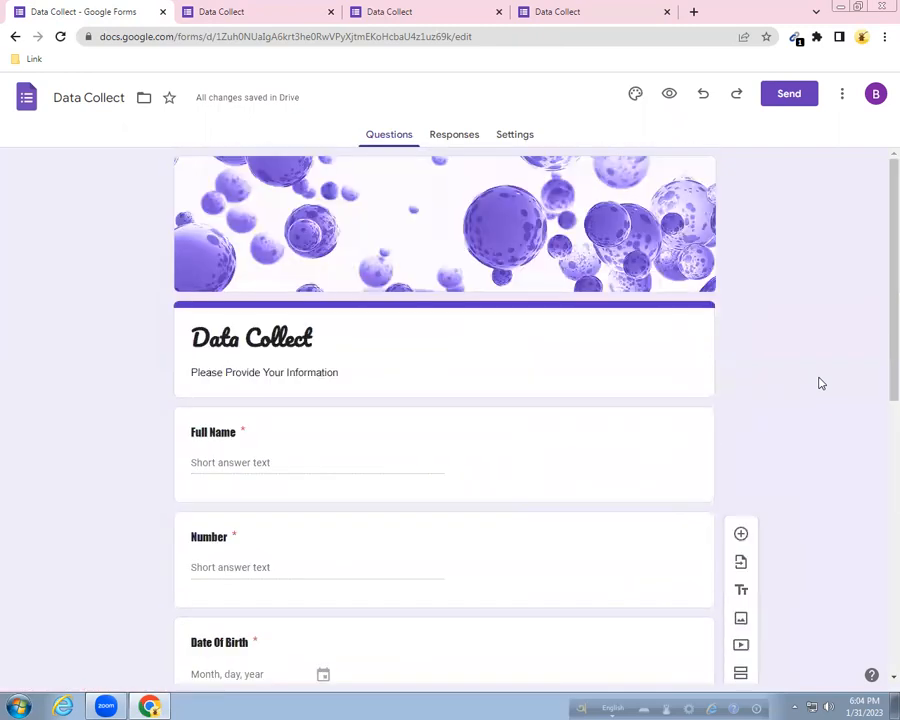
scroll(814, 365, "down", 1)
scroll(570, 156, "down", 1)
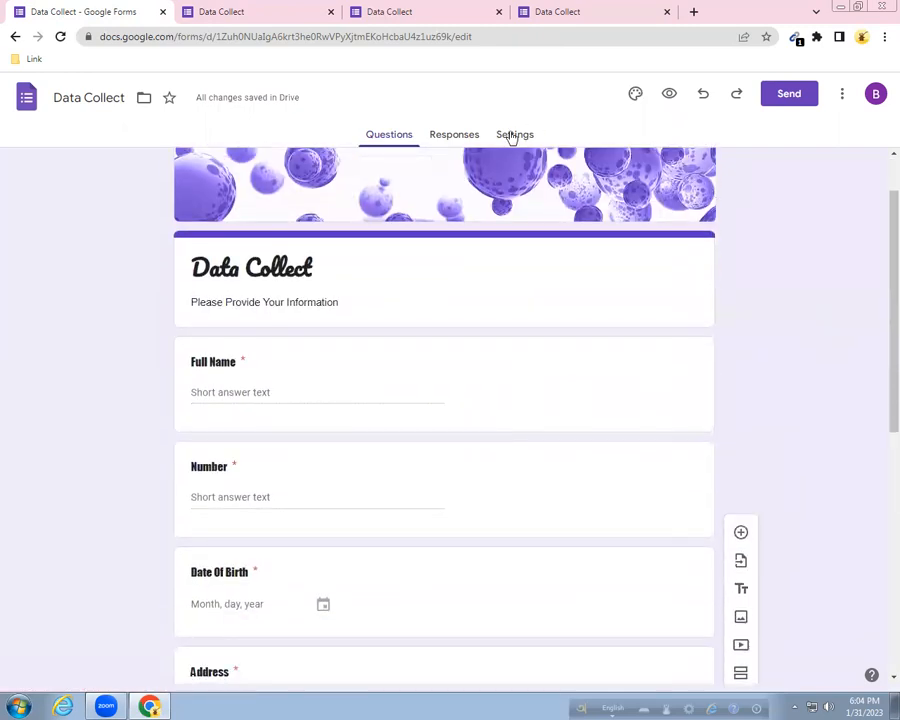
left_click(514, 136)
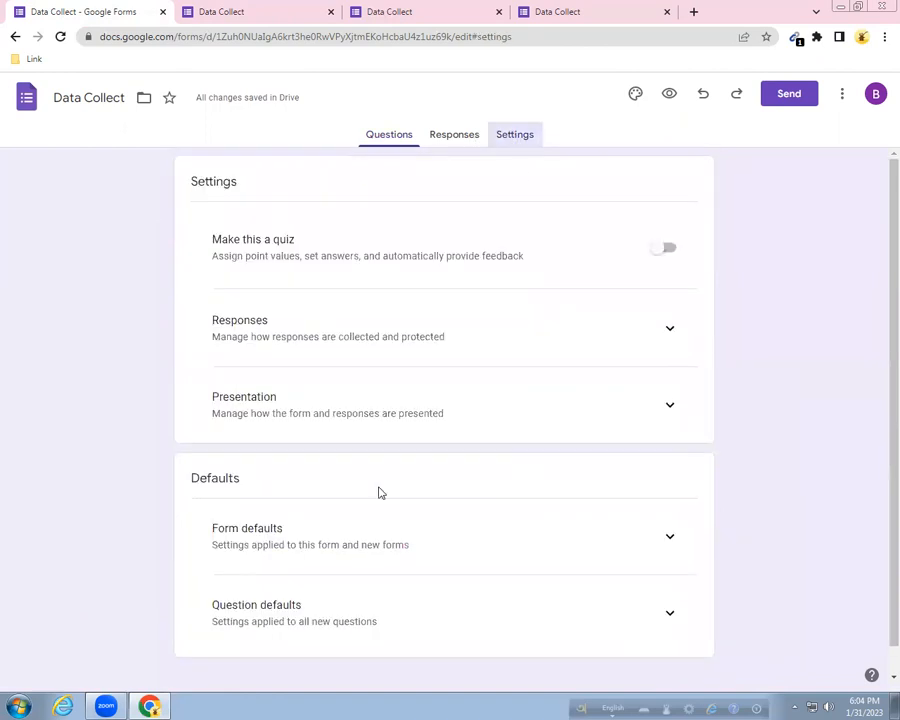
left_click(664, 337)
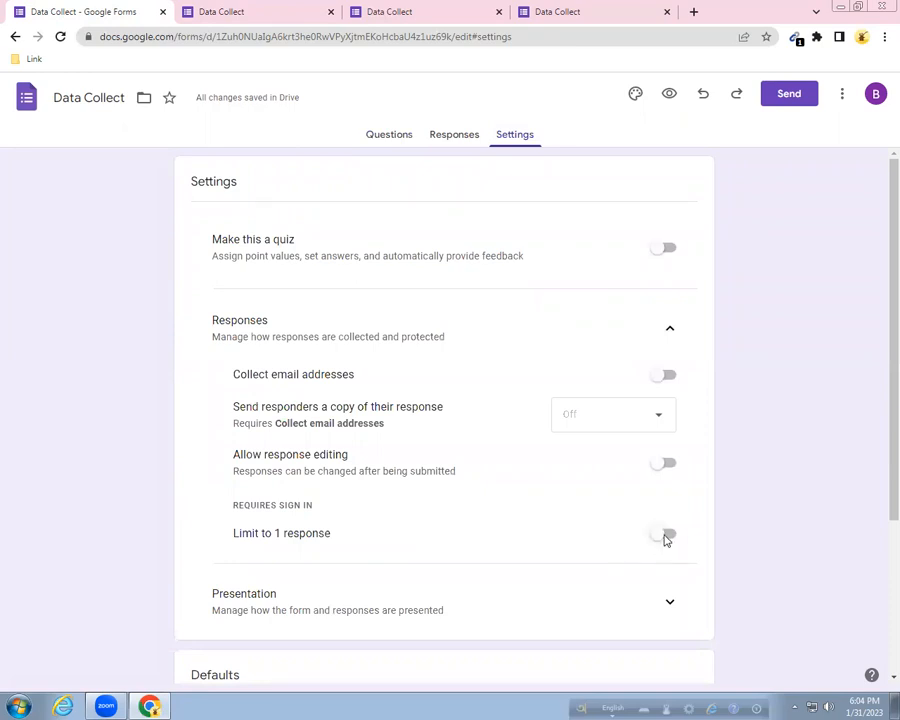
left_click(666, 538)
left_click(667, 541)
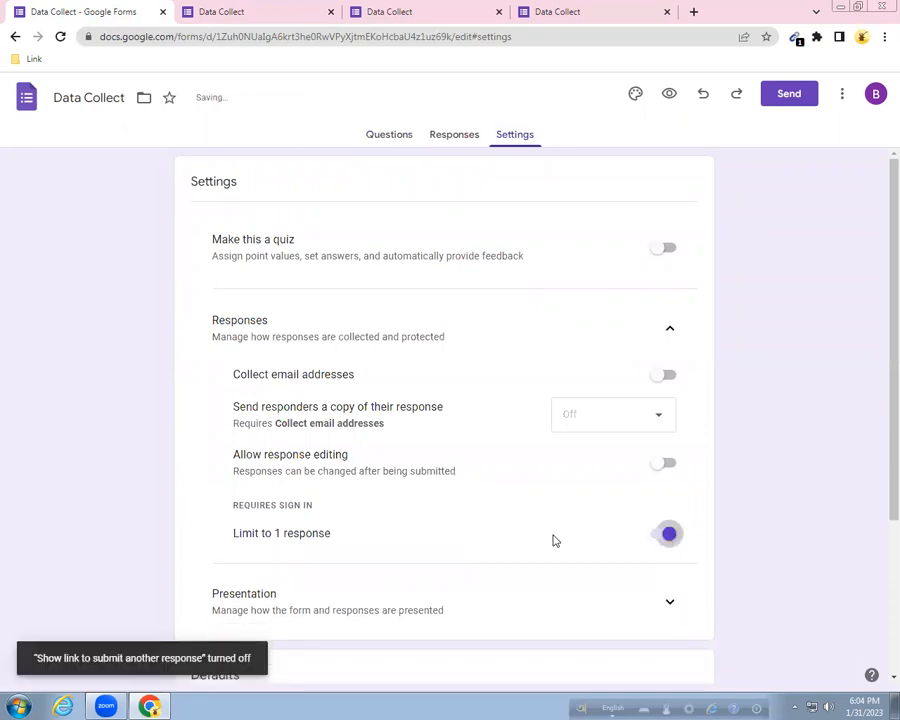
Change the confirmation message under Presentation to 'Thank You.' and save it.
left_click(666, 599)
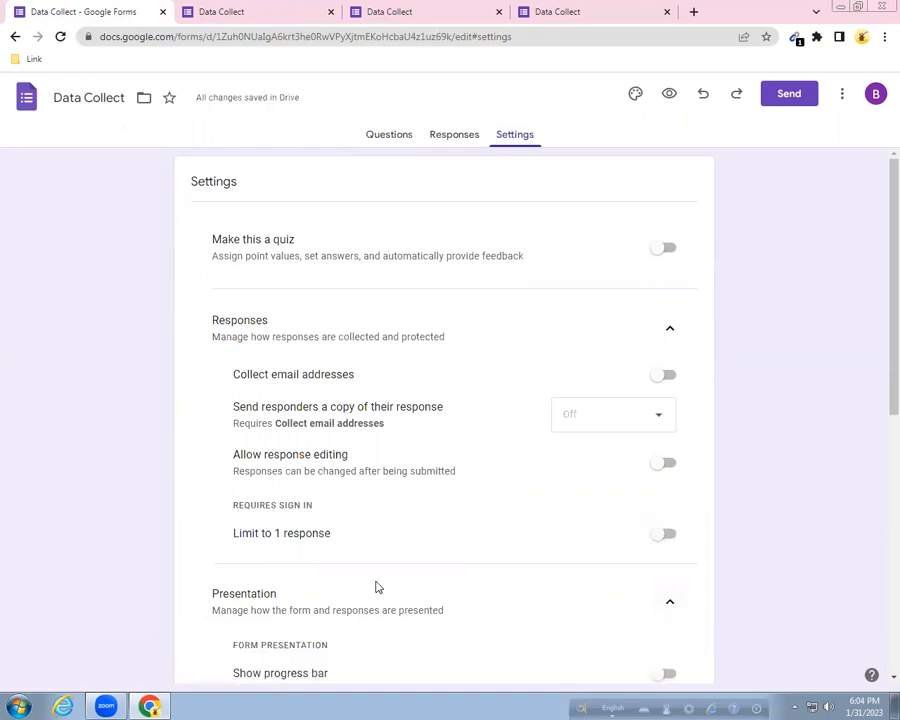
scroll(374, 584, "down", 4)
scroll(700, 545, "down", 2)
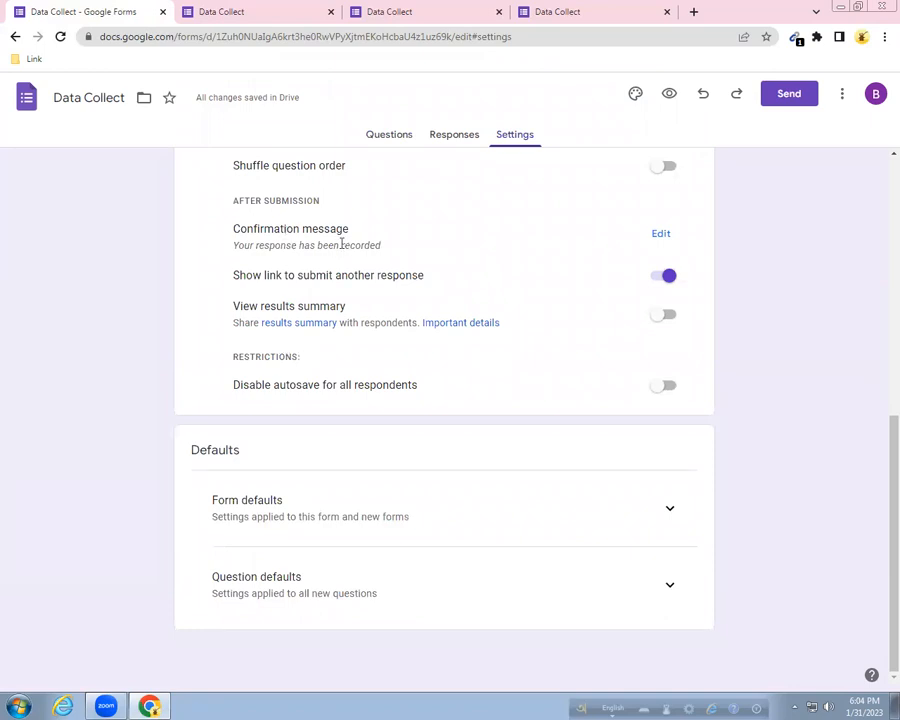
left_click(662, 233)
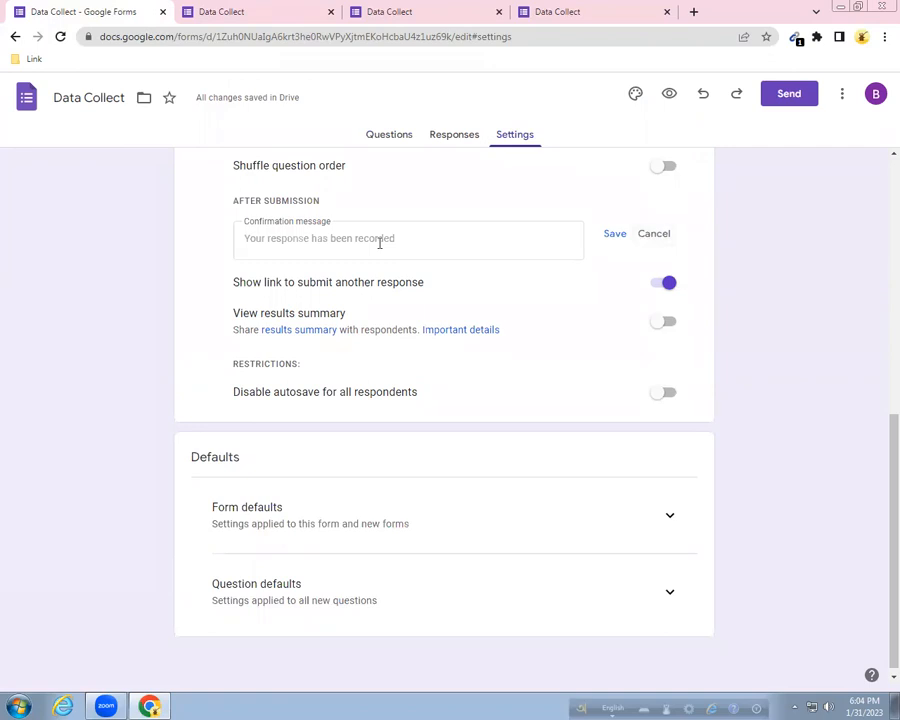
left_click(378, 241)
type("Th")
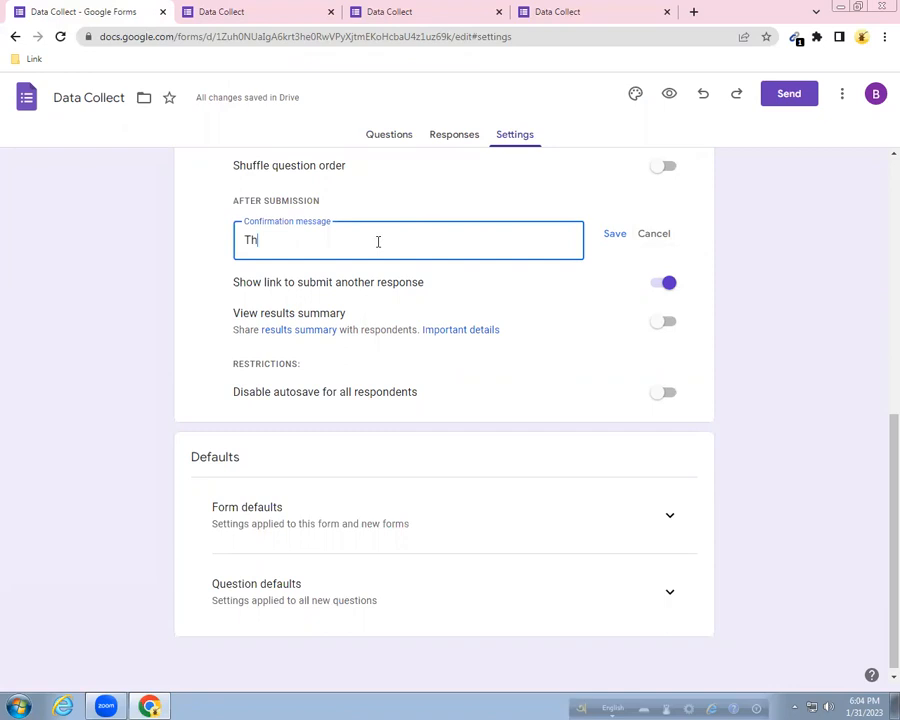
type("ank You .")
left_click(613, 234)
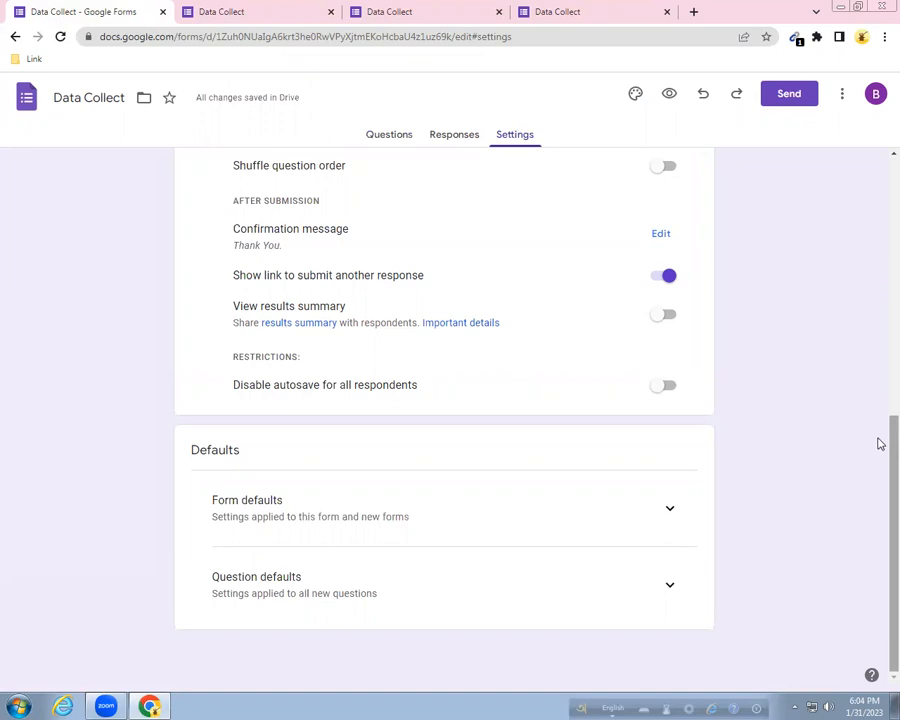
left_click_drag(879, 443, 878, 330)
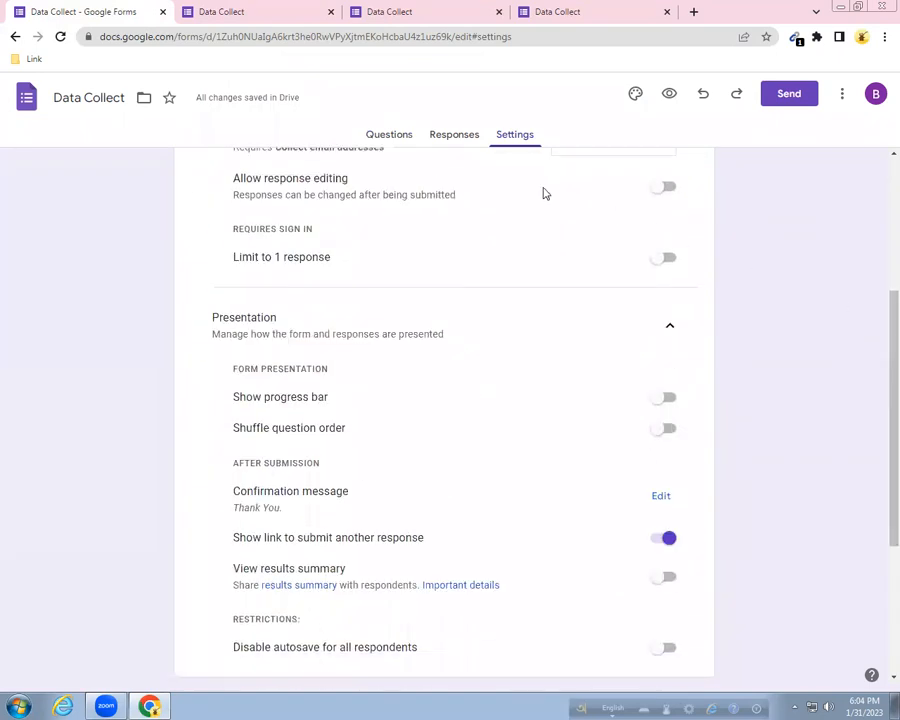
left_click(456, 140)
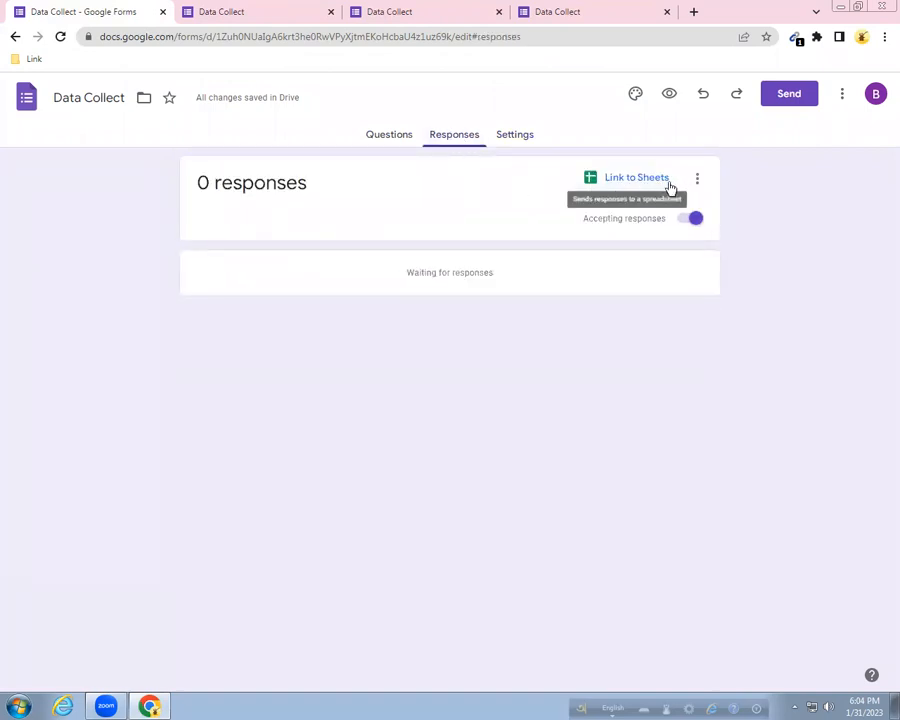
Link responses to a new Data Collect (Responses) spreadsheet and close the extra live-form tabs.
left_click(625, 182)
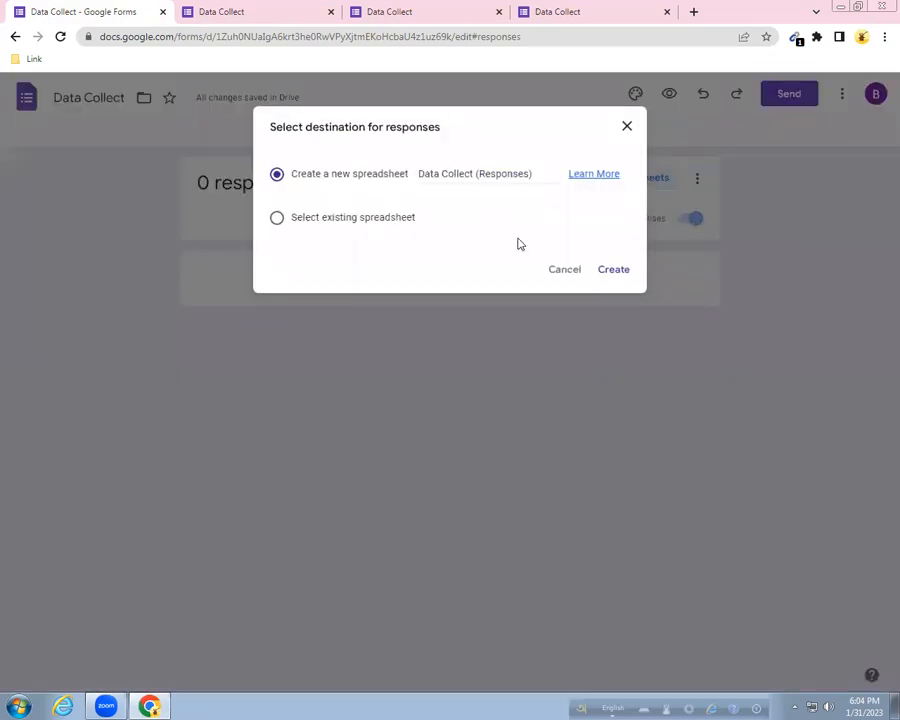
left_click(620, 270)
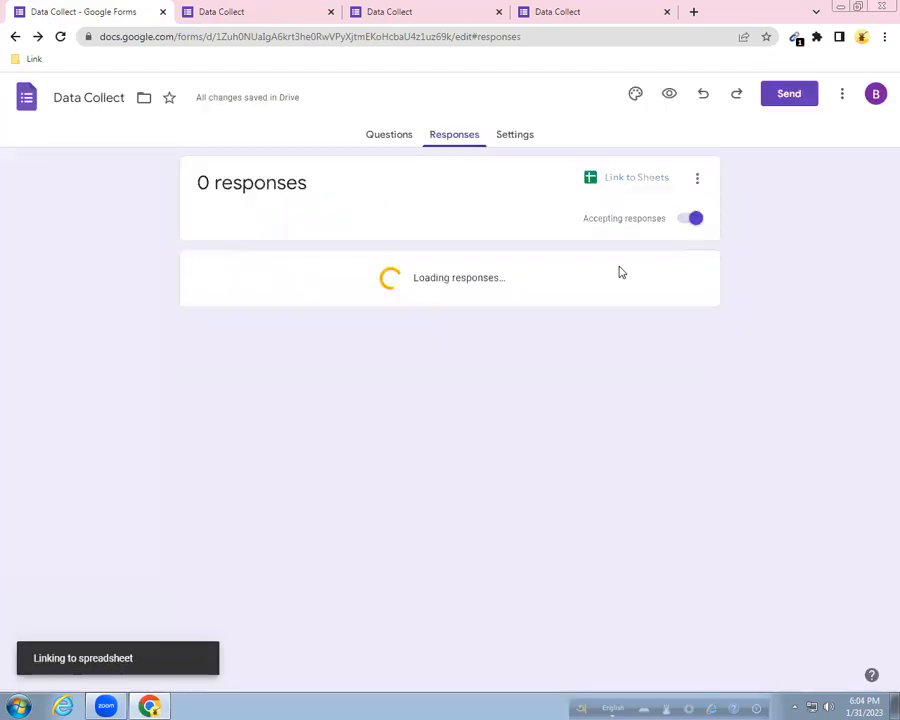
left_click(331, 12)
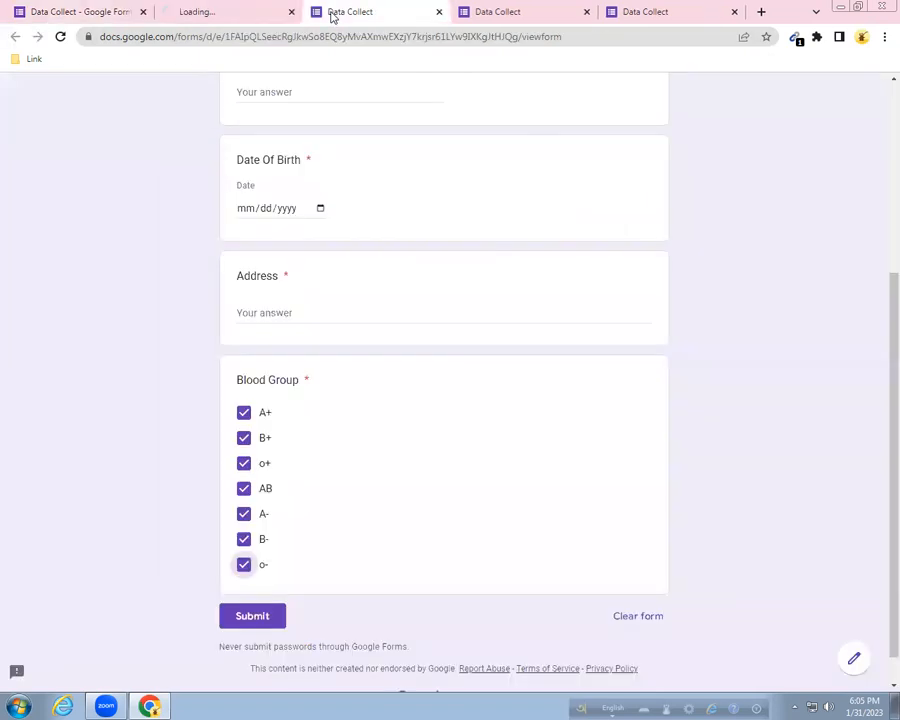
left_click(438, 13)
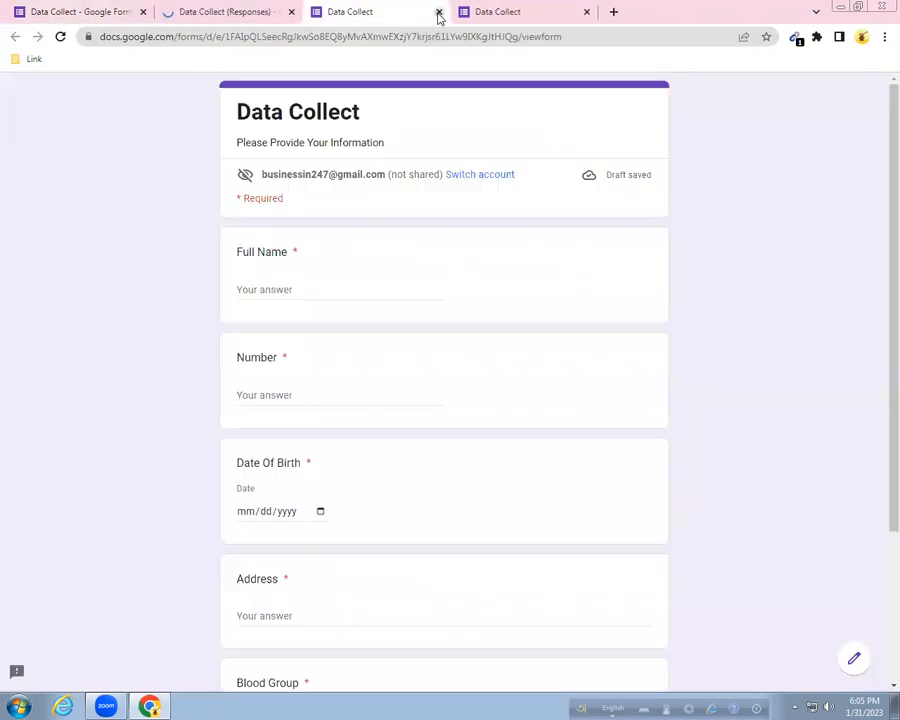
left_click(438, 13)
left_click(436, 14)
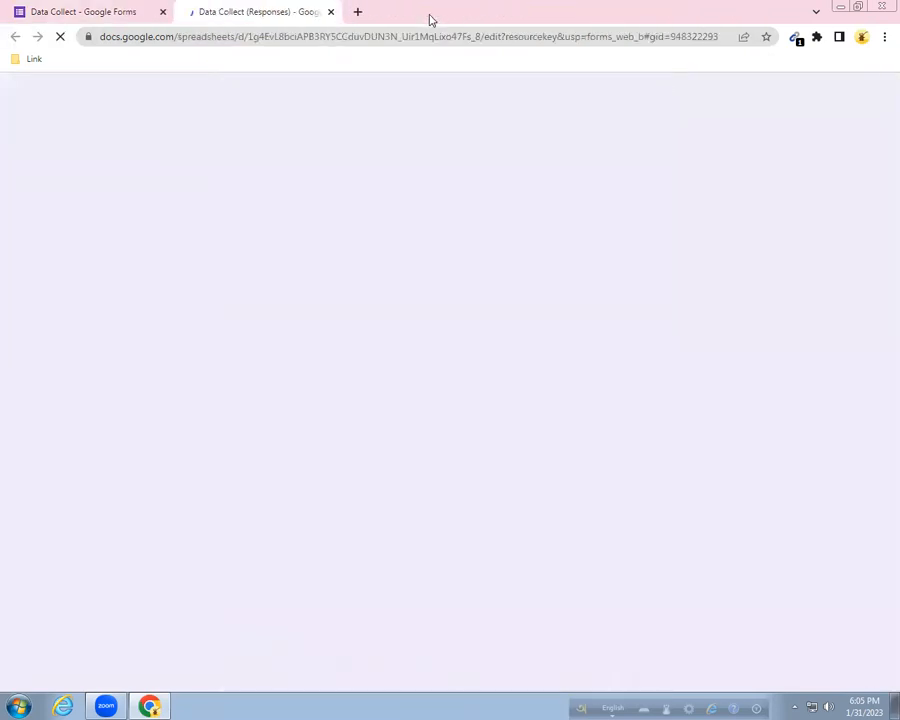
left_click(98, 17)
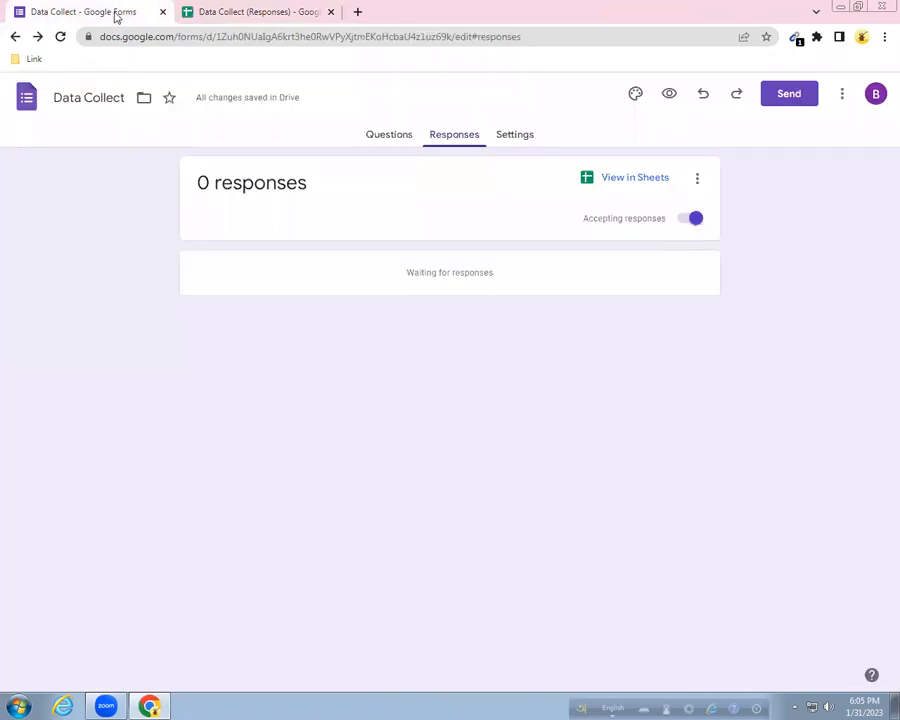
left_click(193, 14)
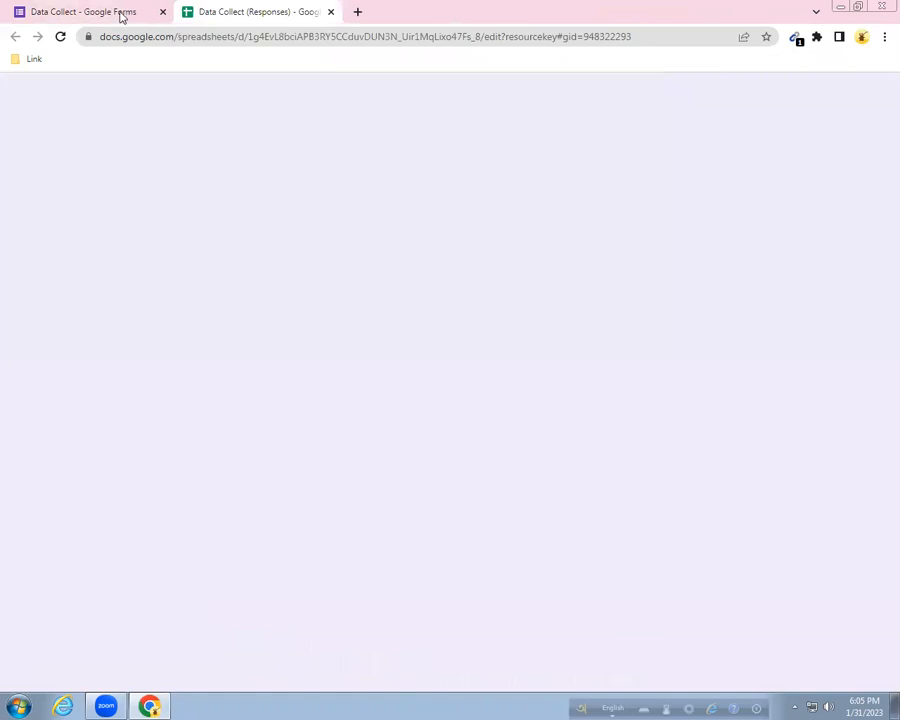
left_click(120, 16)
left_click(398, 134)
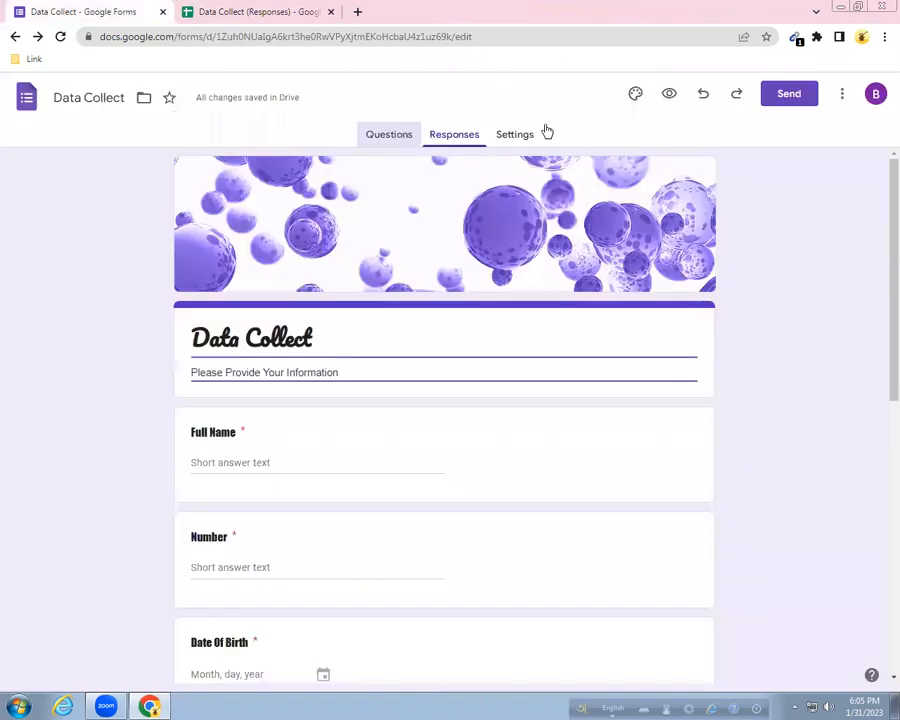
In the form preview, enter the respondent's full name and phone number.
left_click(669, 94)
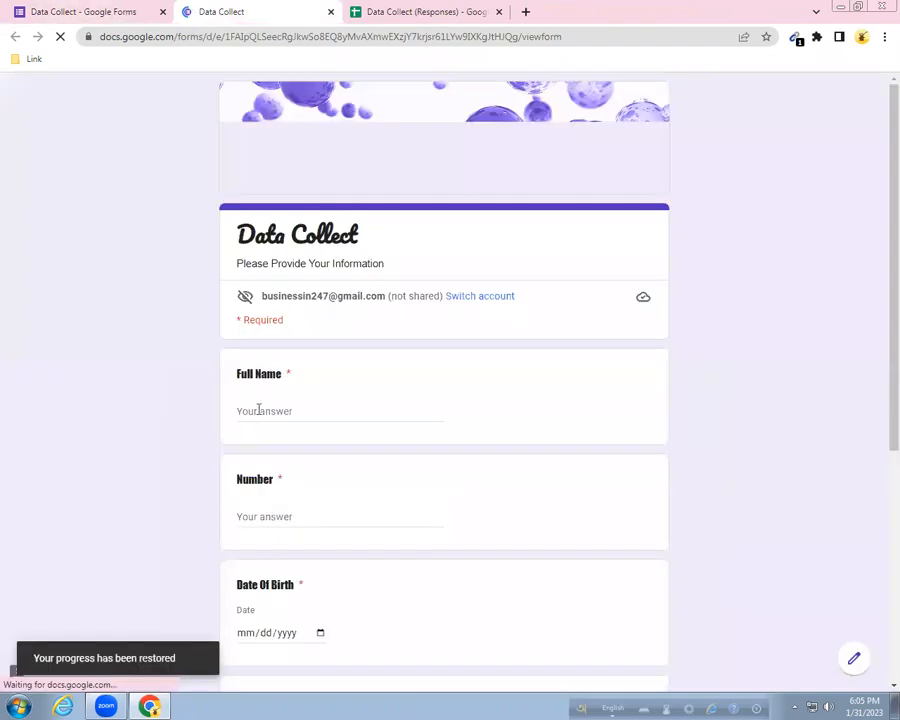
left_click(258, 410)
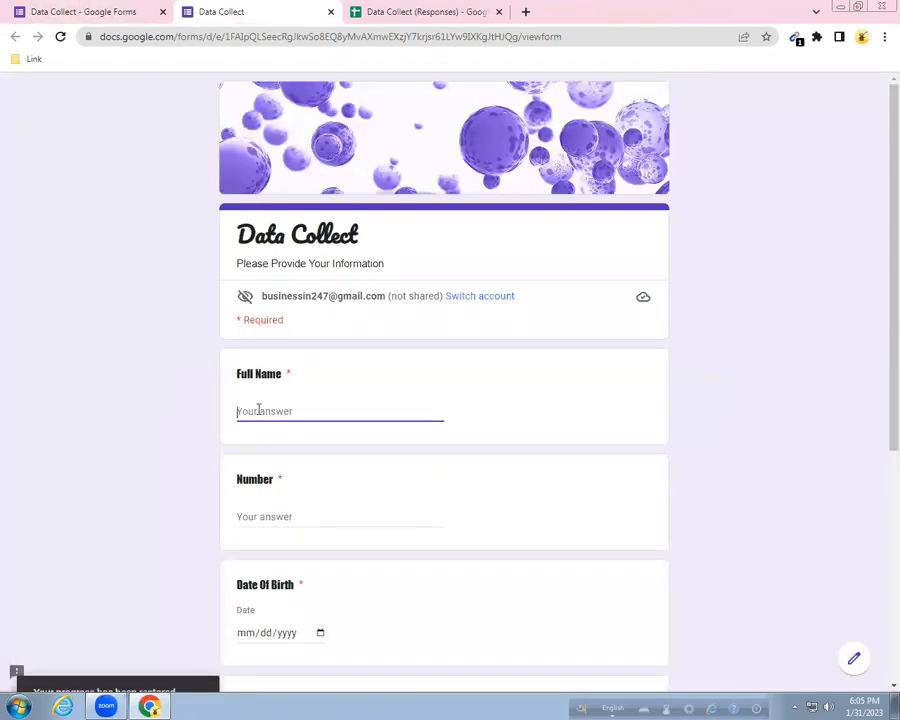
type("Ra")
type("j")
key("BackSpace")
key("BackSpace")
type("ani")
left_click(270, 514)
Enter date of birth 12/12/0200 and the respondent's address, then submit the response.
left_click(288, 634)
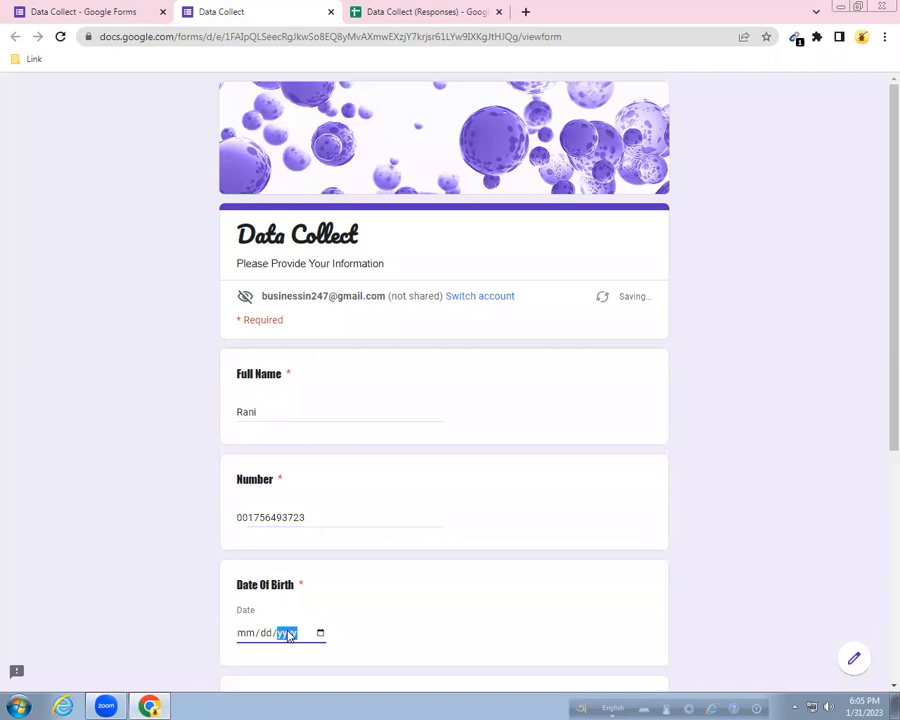
left_click(251, 636)
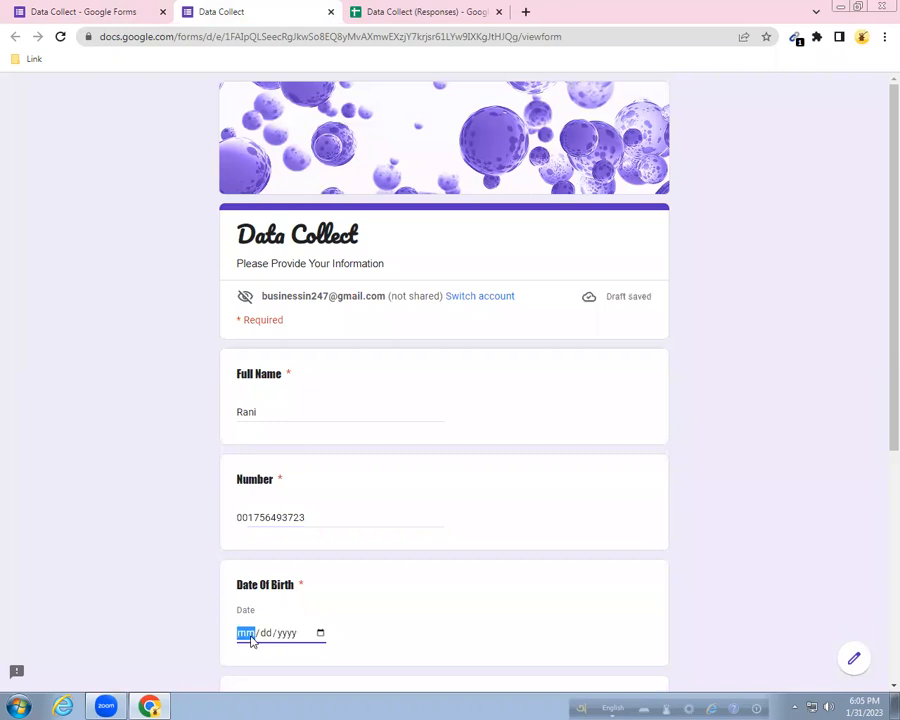
type("12/")
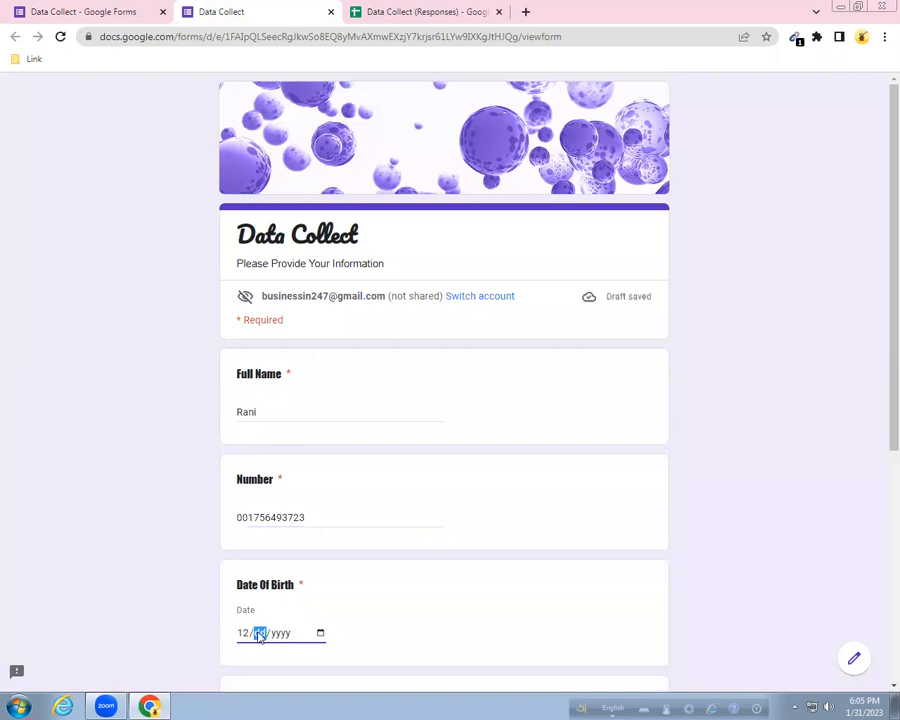
type("12/0200")
scroll(372, 575, "down", 4)
left_click(288, 347)
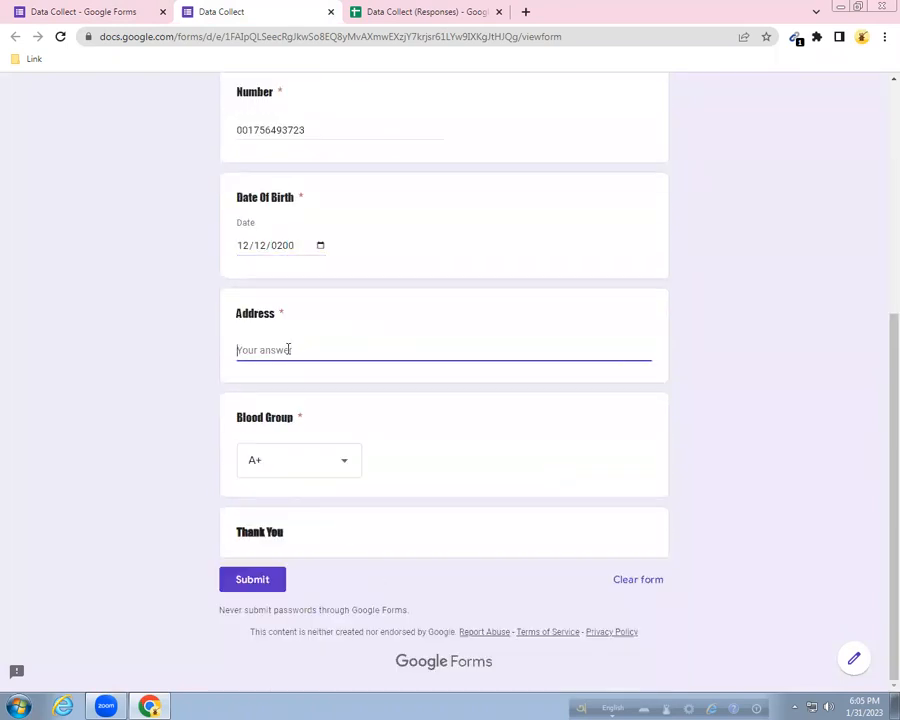
type("Dhaka Bangladesh")
left_click(252, 580)
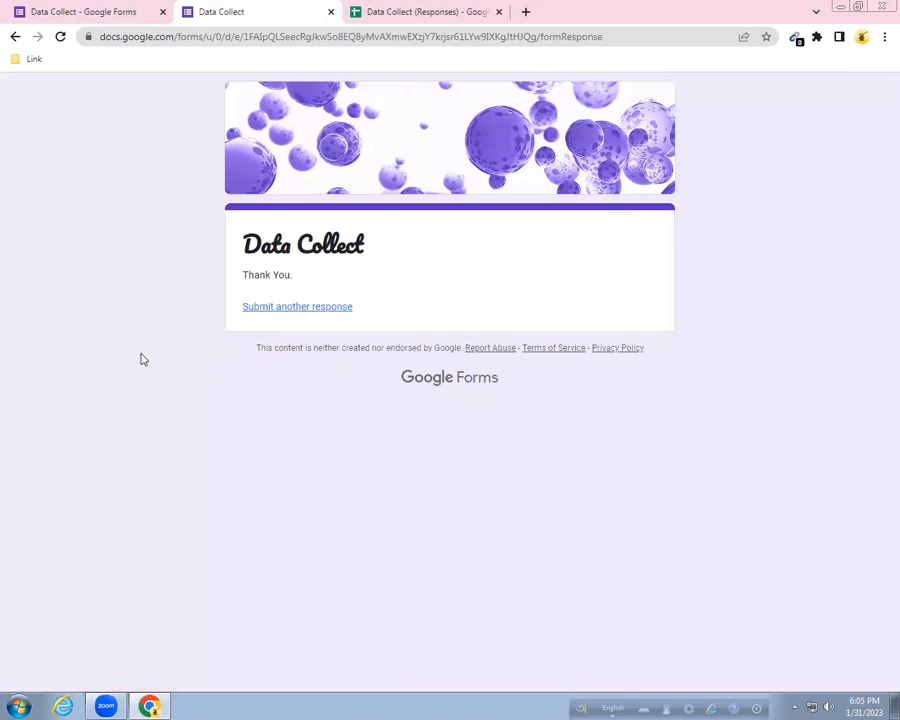
Check the new response row in the Data Collect (Responses) sheet, then return to the form editor.
left_click(399, 12)
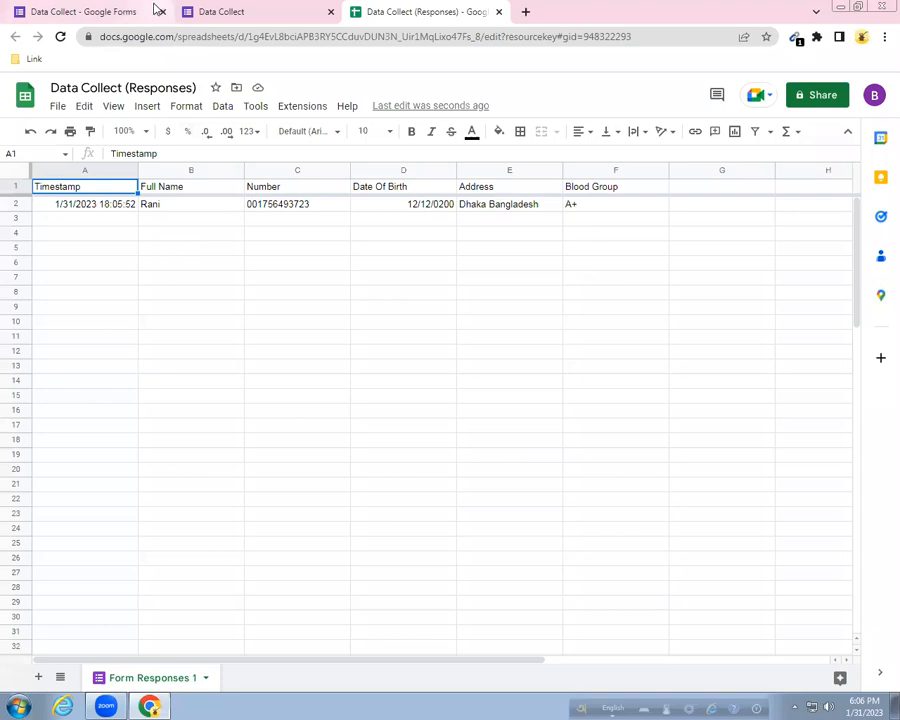
mouse_move(114, 6)
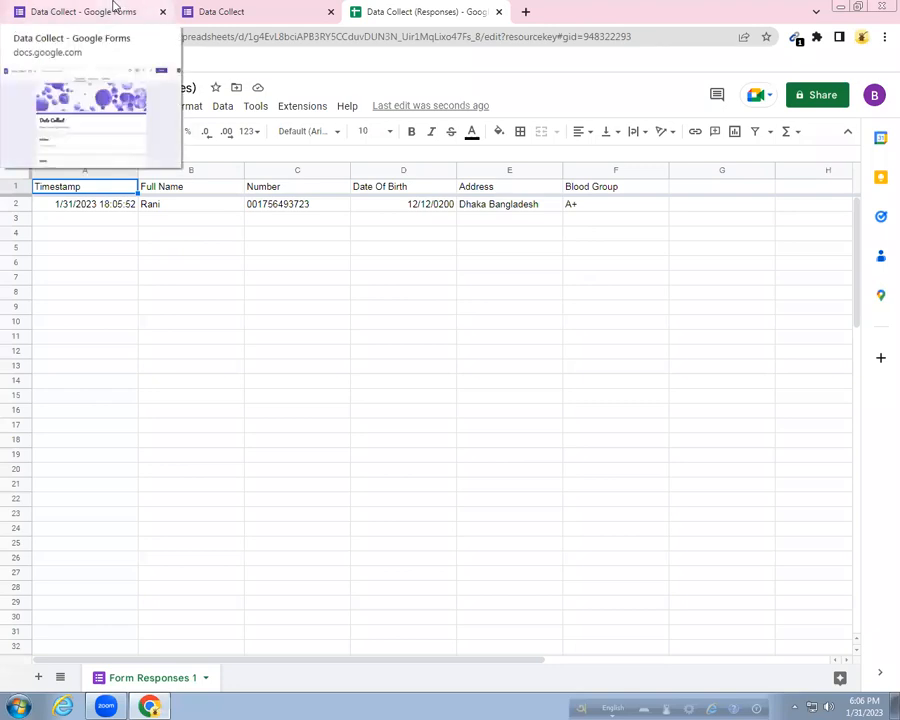
left_click(114, 6)
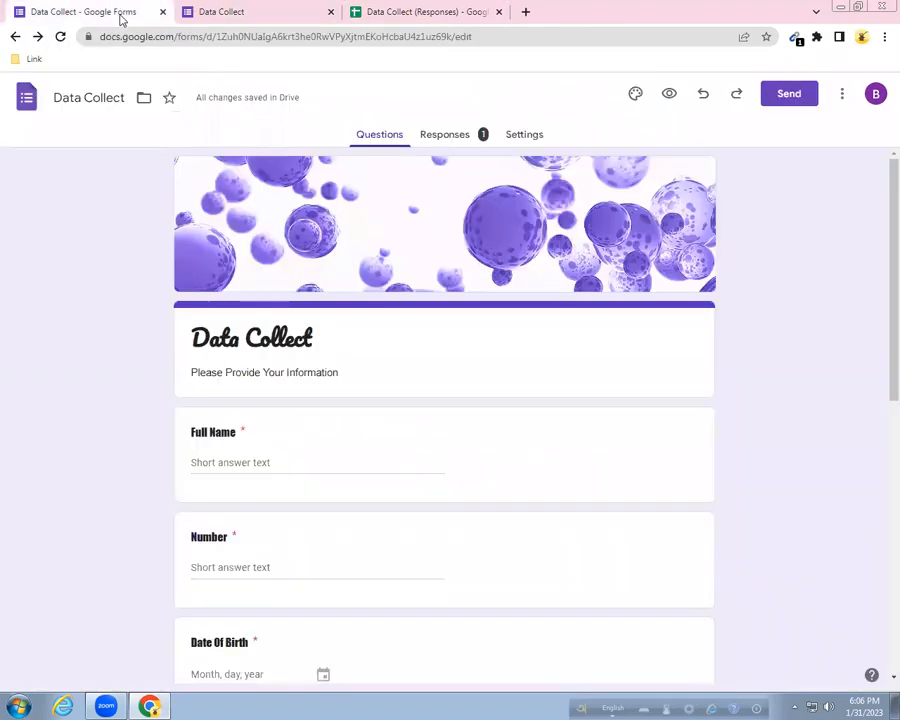
scroll(783, 269, "down", 5)
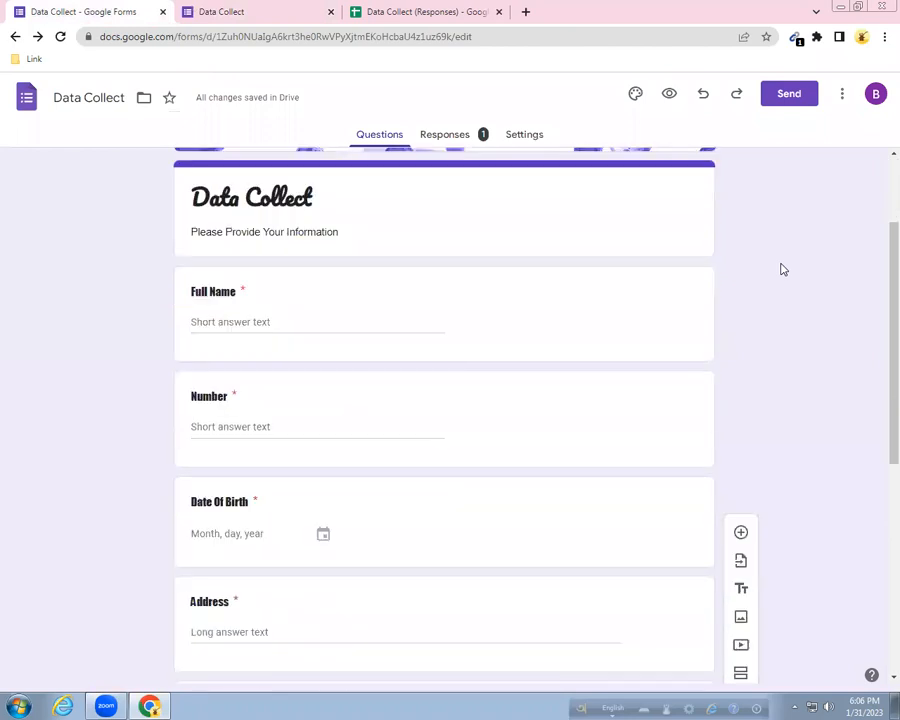